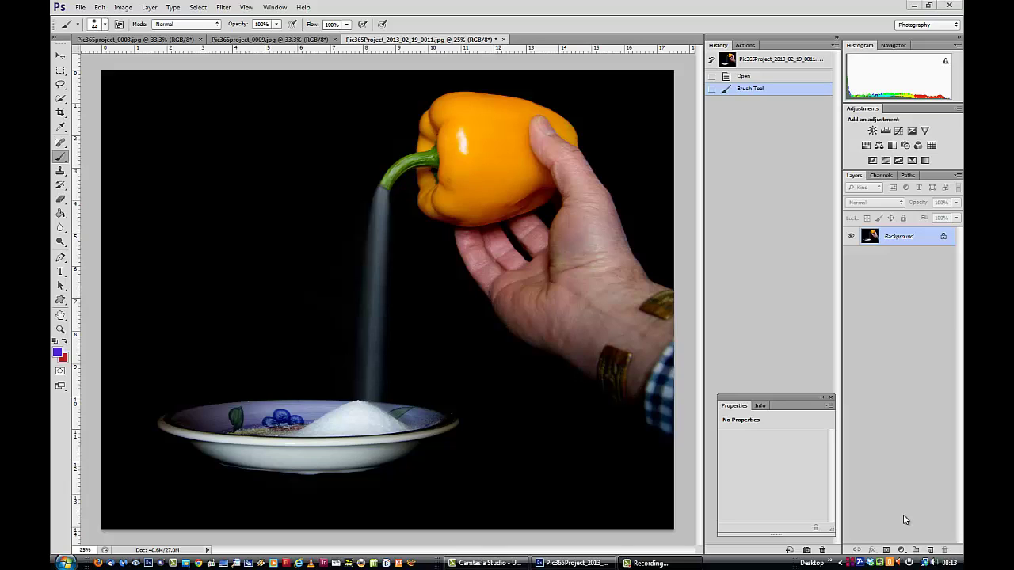
# - Close the finished composite without saving and bring up the salt-pouring photo Pic365project_0003.jpg
pyautogui.click(502, 40)
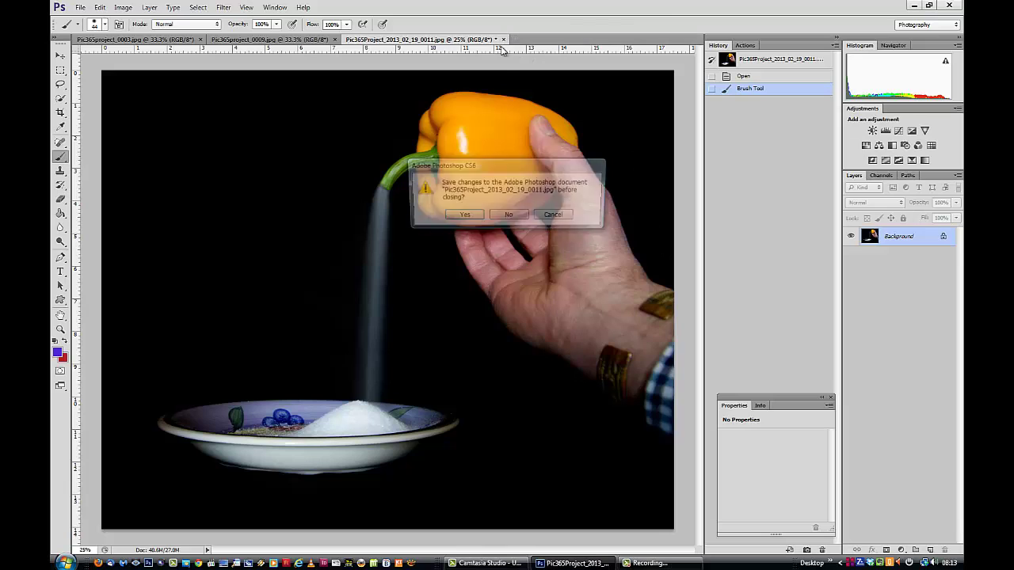
pyautogui.click(509, 217)
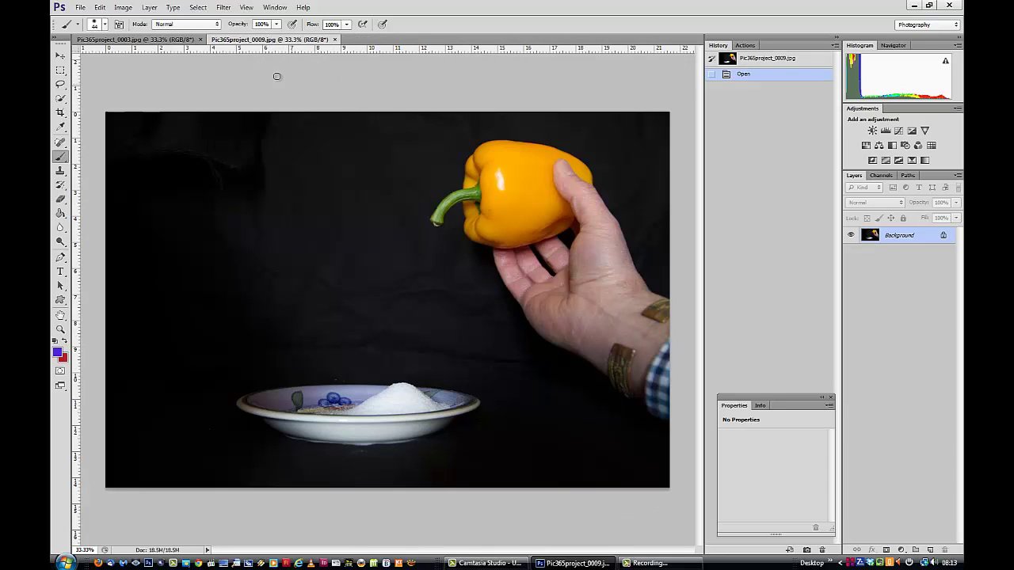
pyautogui.click(172, 41)
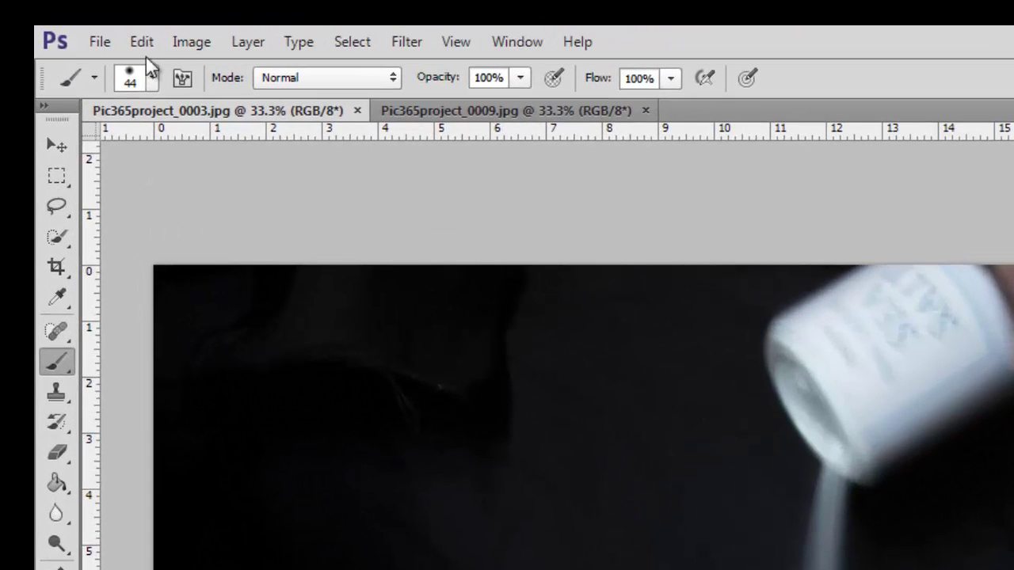
# - Open Levels on the salt photo and cancel it without changing anything
pyautogui.click(190, 45)
pyautogui.moveTo(210, 102)
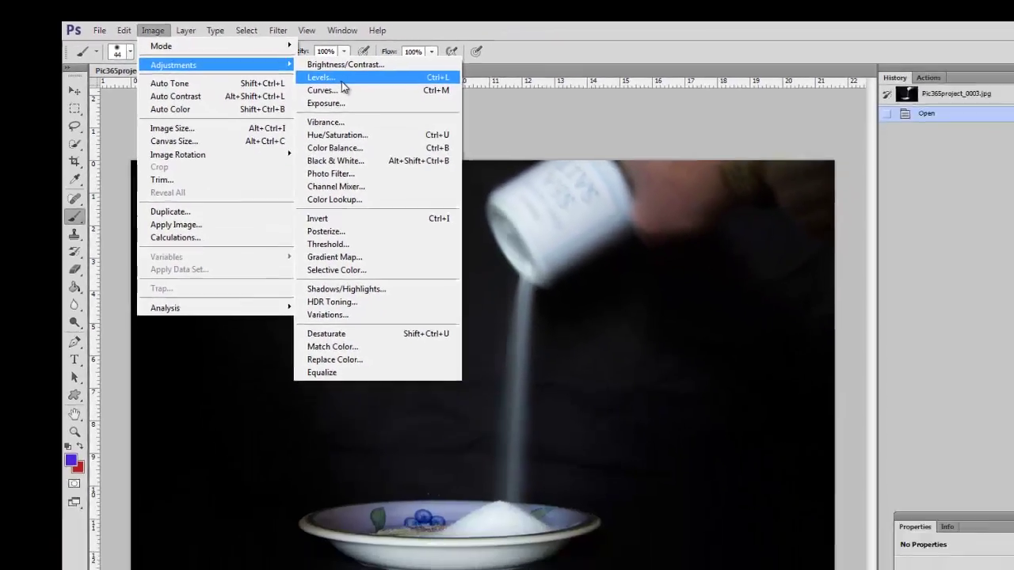
pyautogui.click(449, 109)
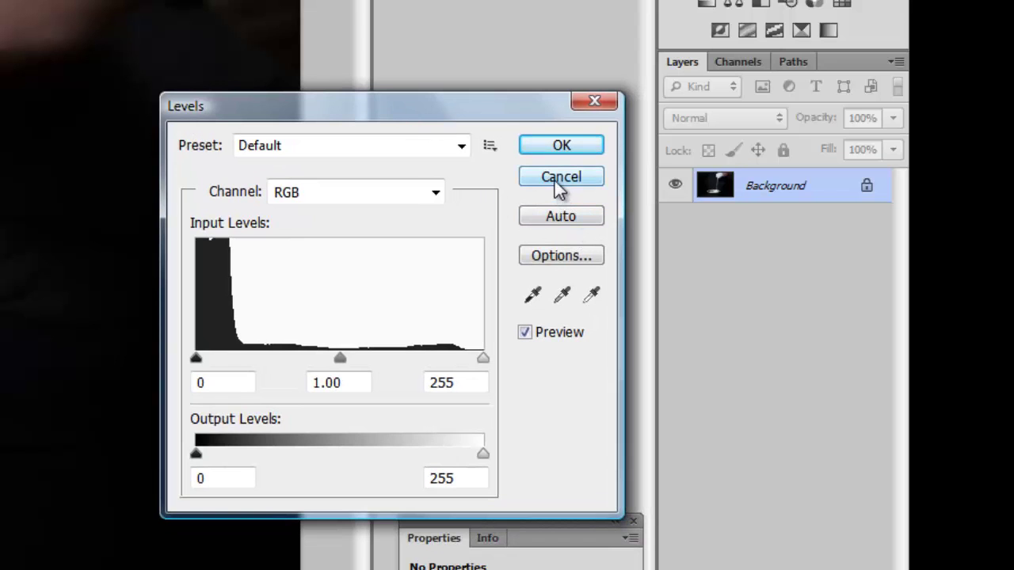
pyautogui.click(562, 185)
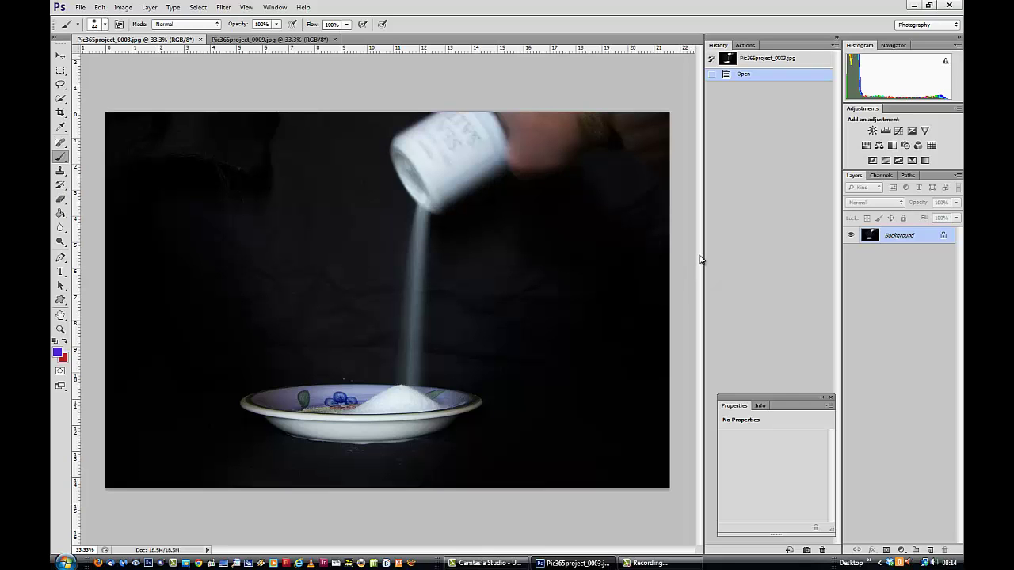
# - Apply Levels to Pic365project_0003.jpg, sampling the dark background as the black point
pyautogui.hotkey('ctrl', 'l')
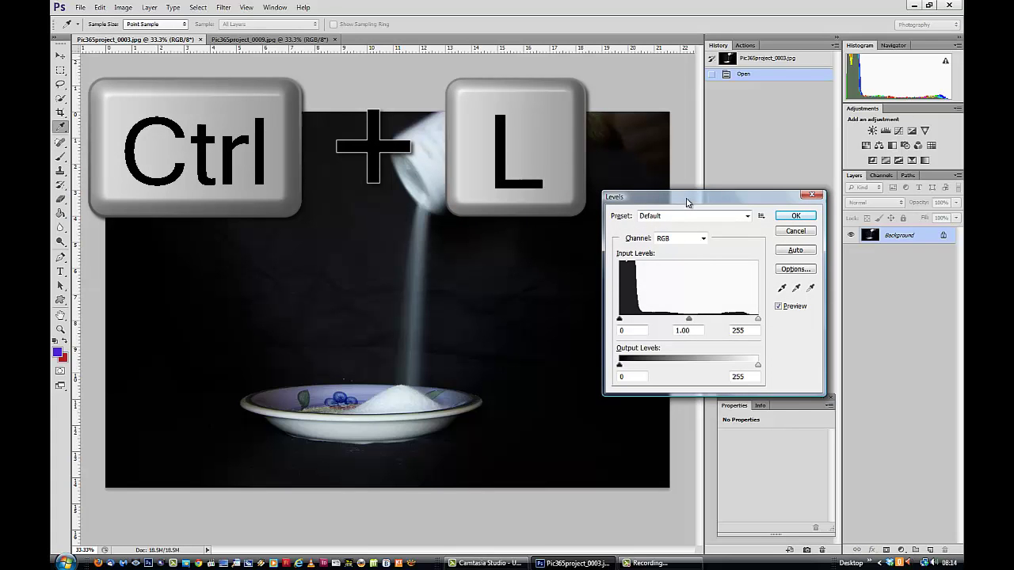
pyautogui.moveTo(685, 201); pyautogui.dragTo(695, 183)
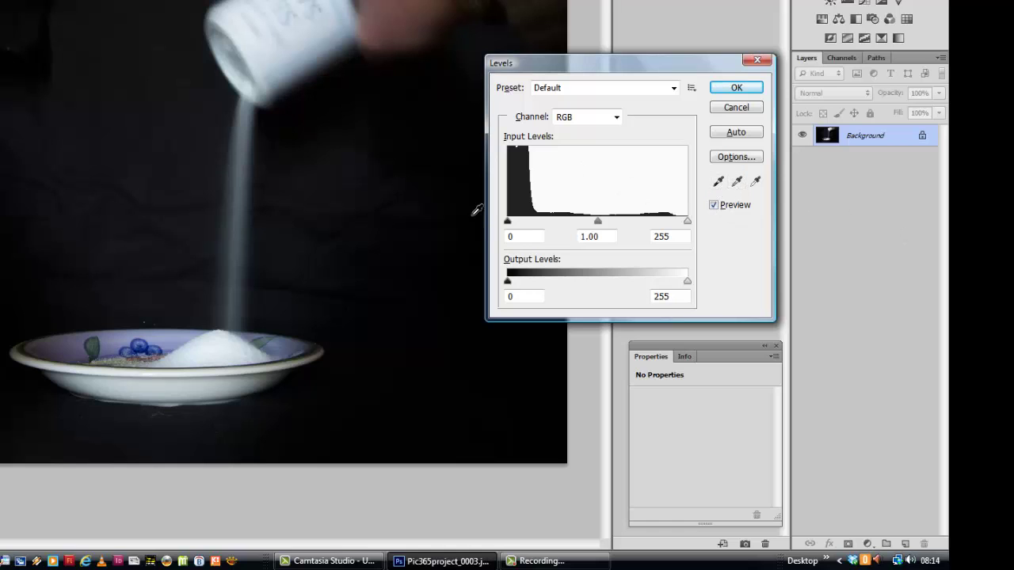
pyautogui.moveTo(508, 224)
pyautogui.mouseDown()
pyautogui.moveTo(533, 221)
pyautogui.moveTo(497, 221)
pyautogui.mouseUp()
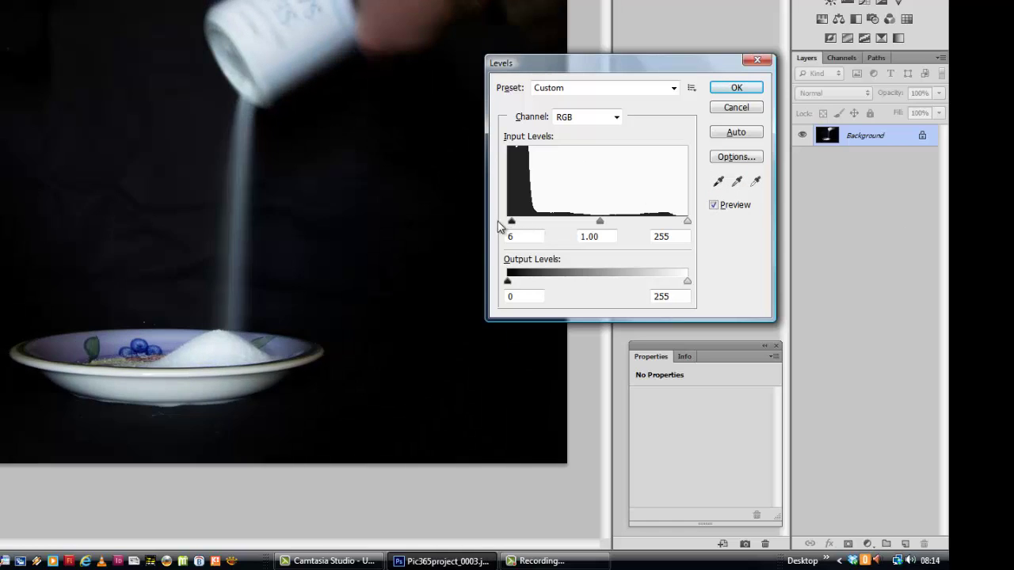
pyautogui.click(719, 182)
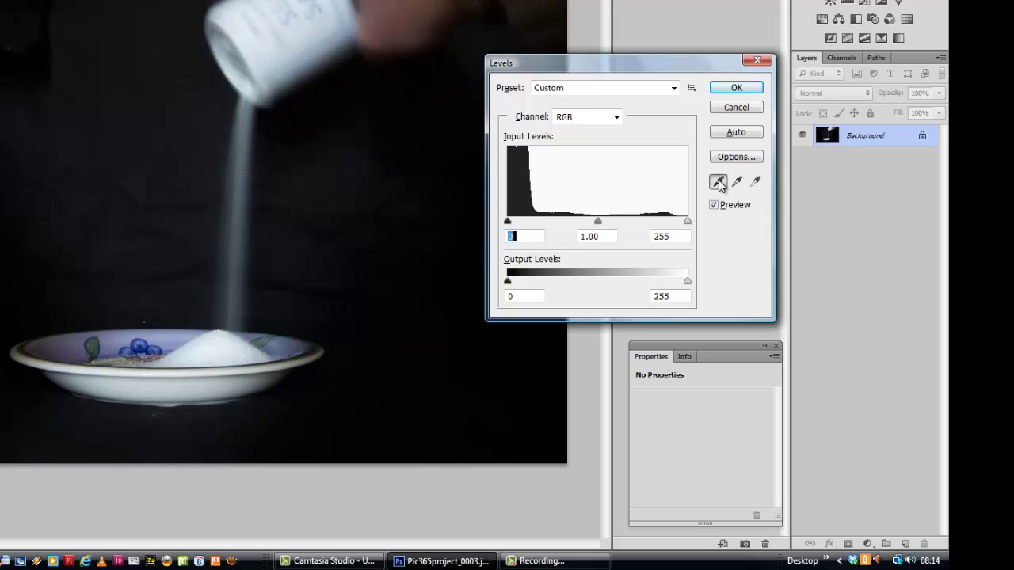
pyautogui.click(137, 172)
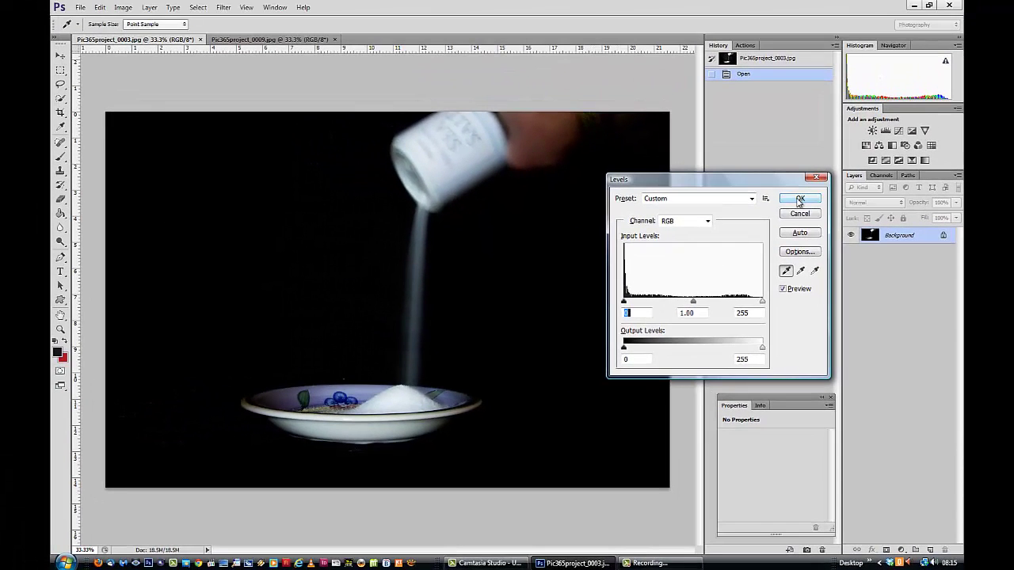
pyautogui.click(799, 200)
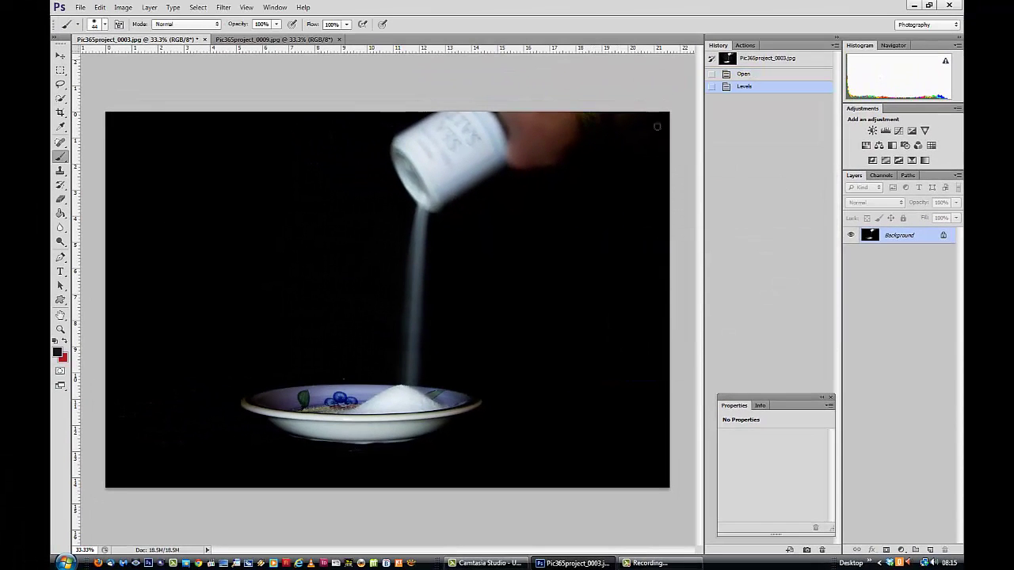
# - On the pepper photo Pic365project_0009.jpg, apply Levels with the black input raised to 24
pyautogui.click(272, 41)
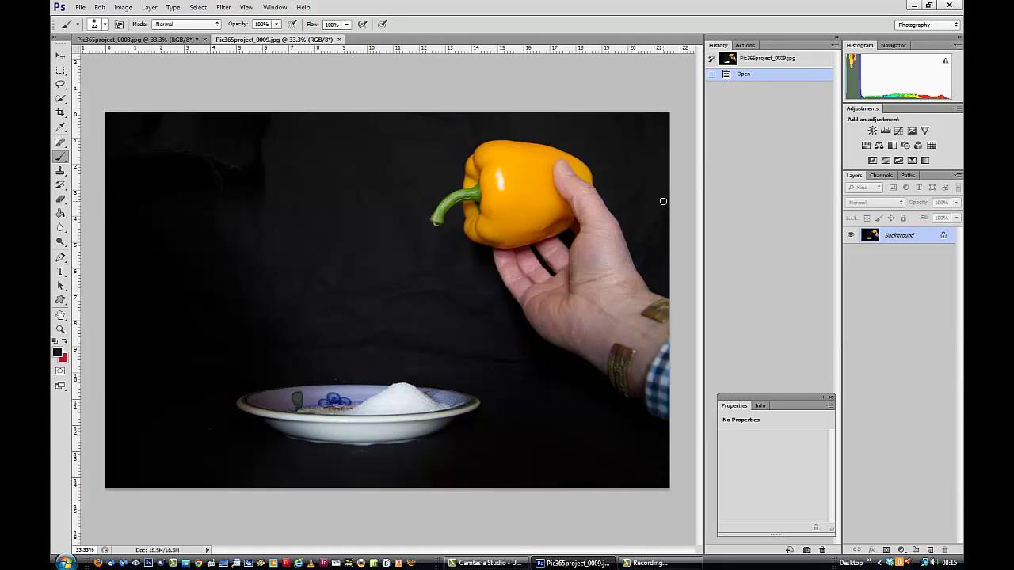
pyautogui.press('ctrl')
pyautogui.hotkey('ctrl', 'l')
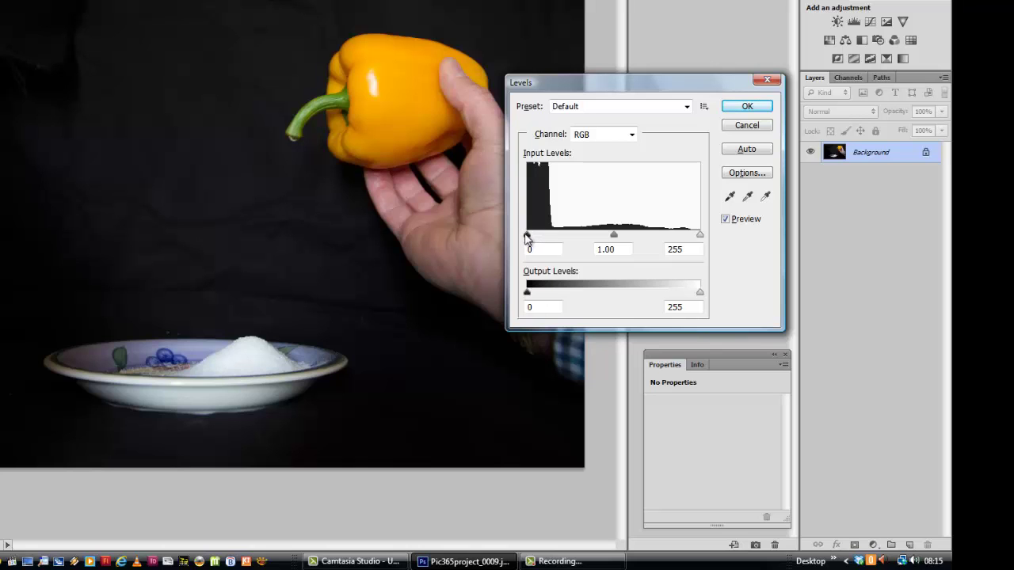
pyautogui.moveTo(527, 235)
pyautogui.mouseDown()
pyautogui.moveTo(586, 237)
pyautogui.moveTo(543, 236)
pyautogui.mouseUp()
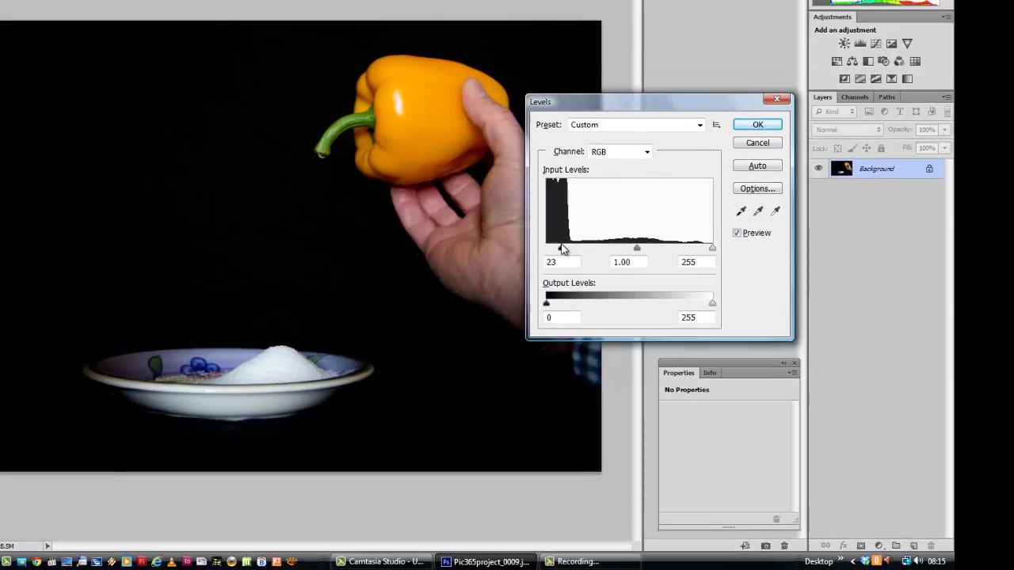
pyautogui.click(537, 253)
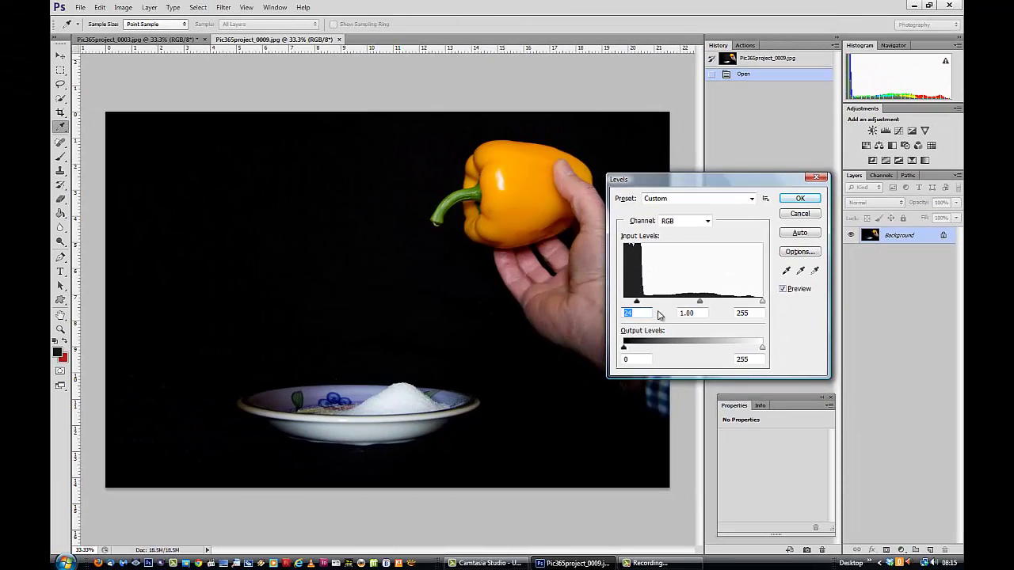
pyautogui.click(800, 200)
pyautogui.press('b')
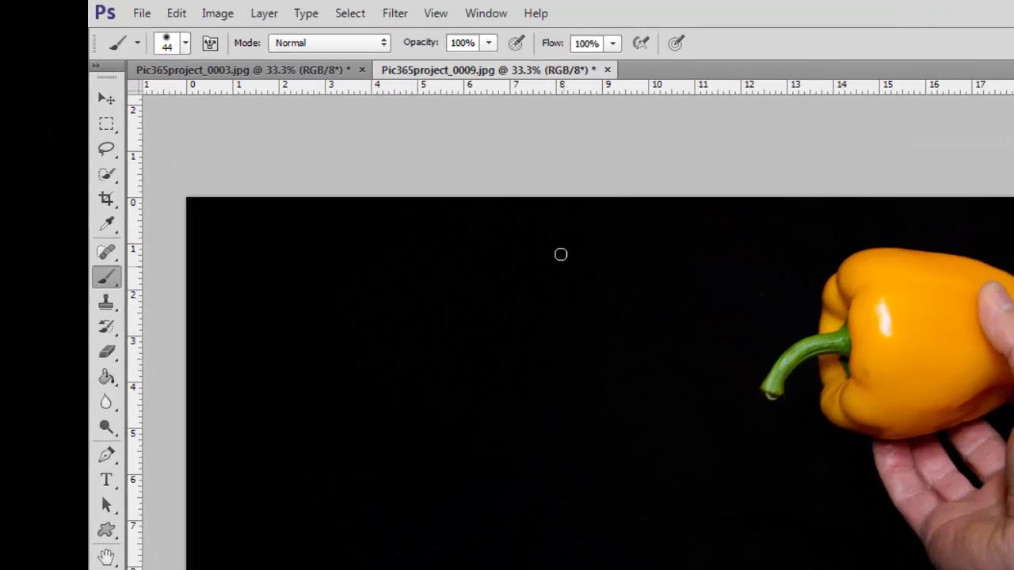
# - Select all of the pepper image and copy it to the clipboard
pyautogui.click(350, 12)
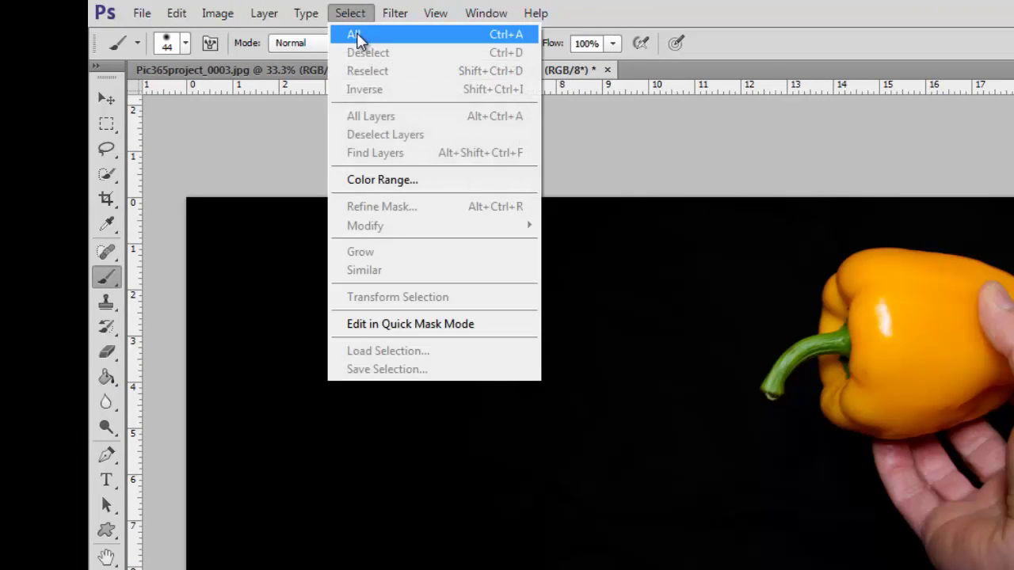
pyautogui.click(356, 34)
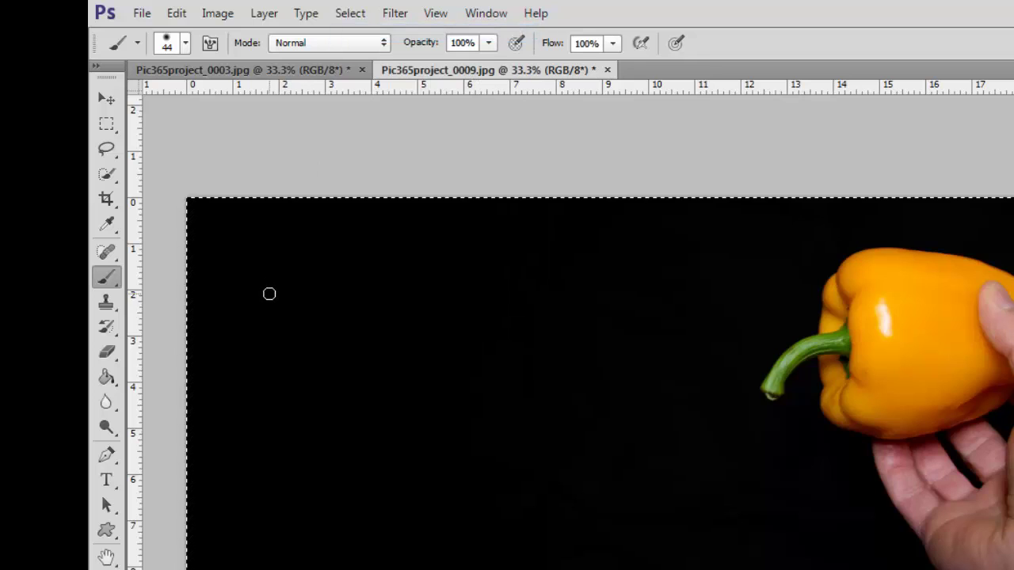
pyautogui.click(360, 14)
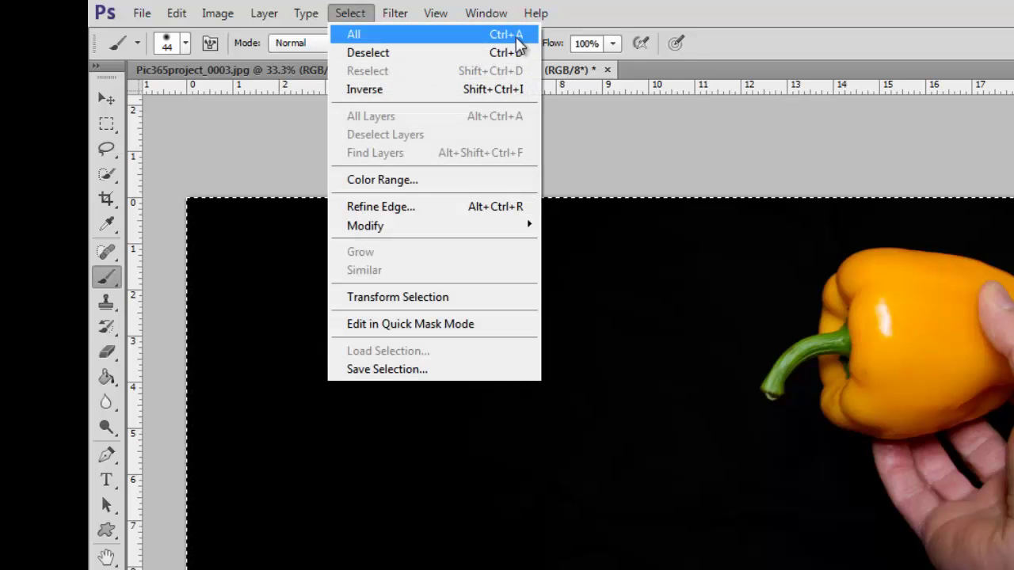
pyautogui.click(589, 132)
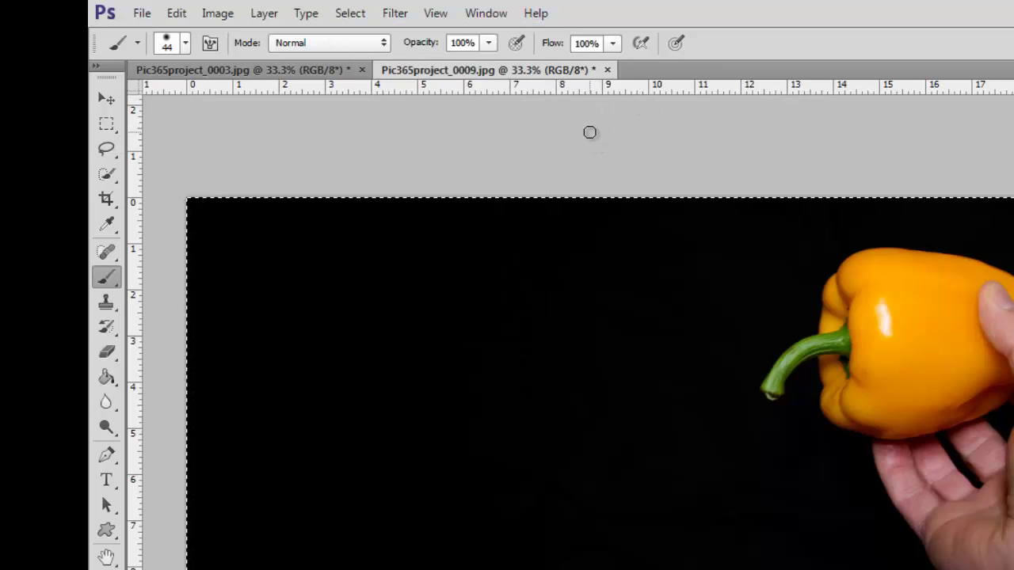
pyautogui.click(177, 16)
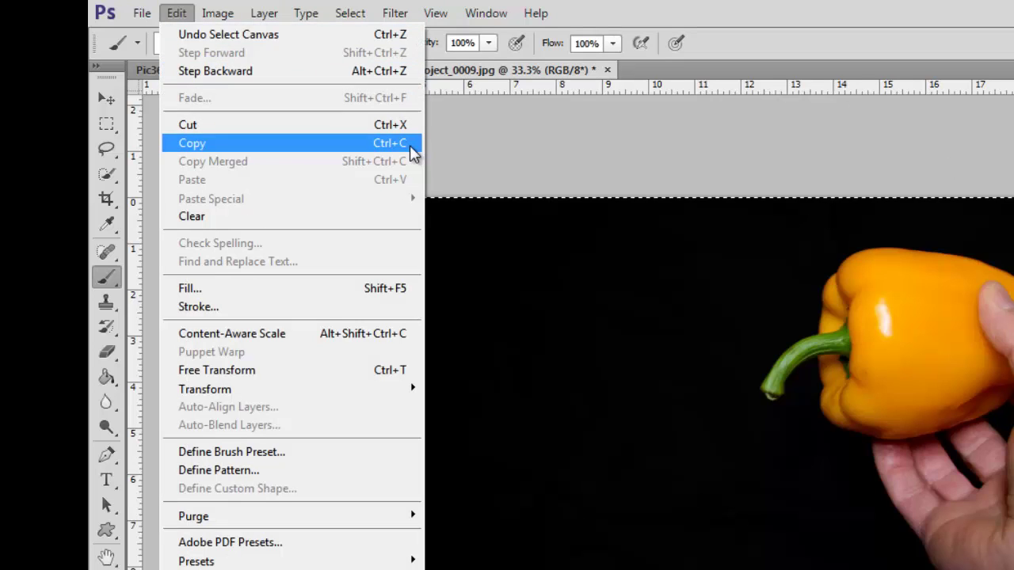
pyautogui.click(485, 150)
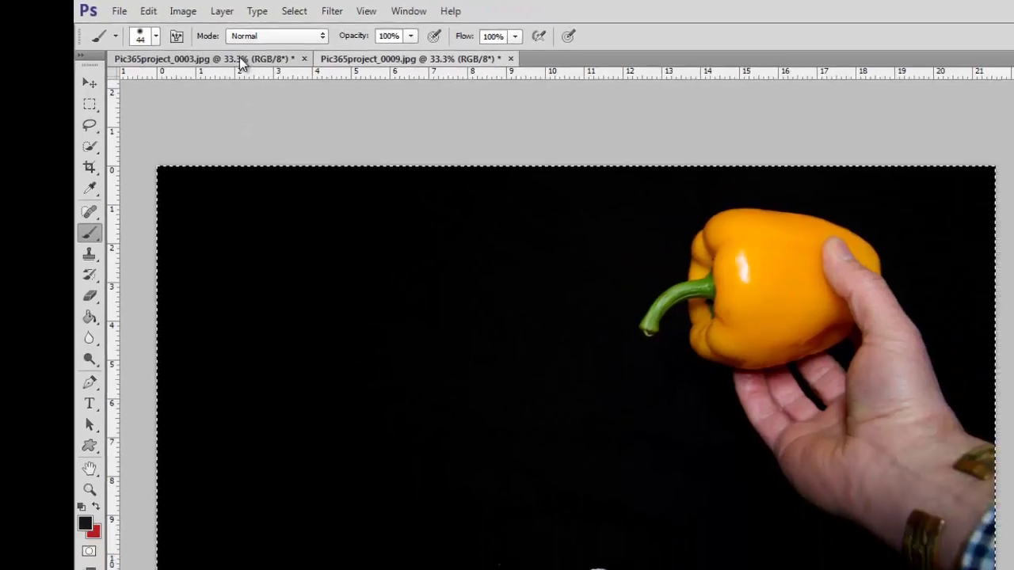
# - Paste the pepper image into the salt photo 0003 as Layer 1
pyautogui.click(288, 70)
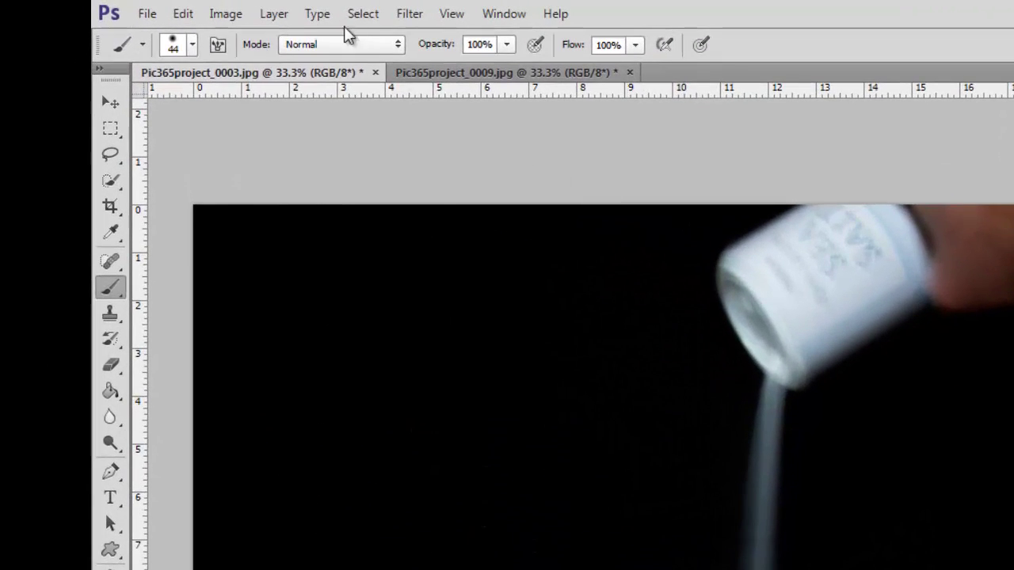
pyautogui.click(183, 14)
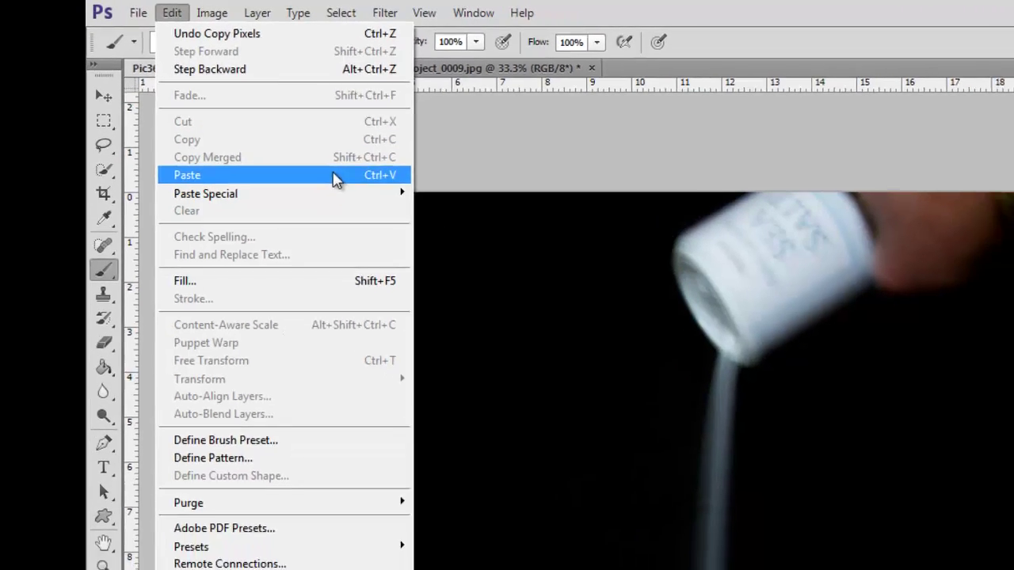
pyautogui.click(336, 175)
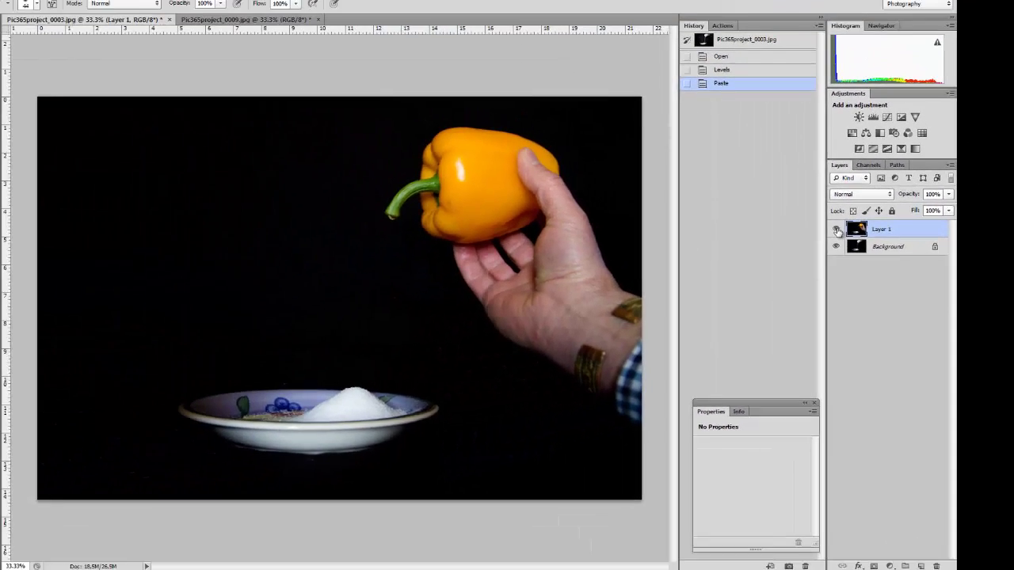
# - Toggle Layer 1's visibility to compare pepper and salt, then return to the 0009 document
pyautogui.click(836, 230)
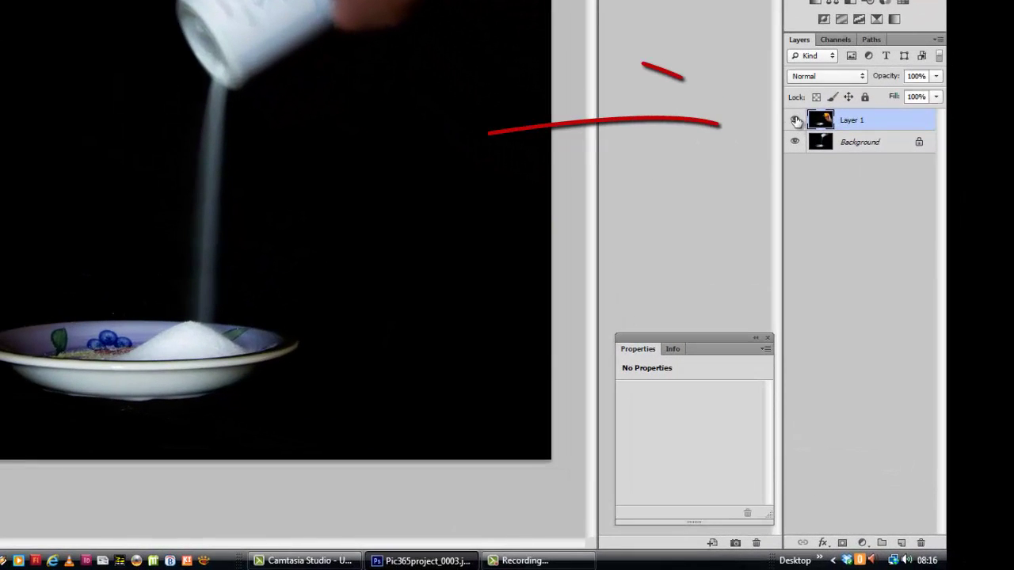
pyautogui.click(796, 120)
pyautogui.click(797, 121)
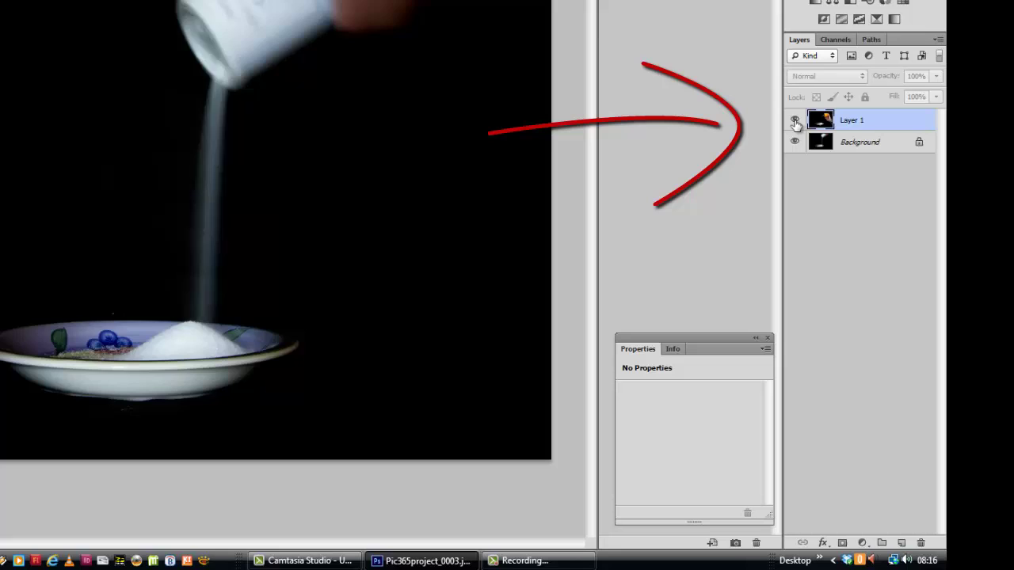
pyautogui.click(795, 121)
pyautogui.click(795, 120)
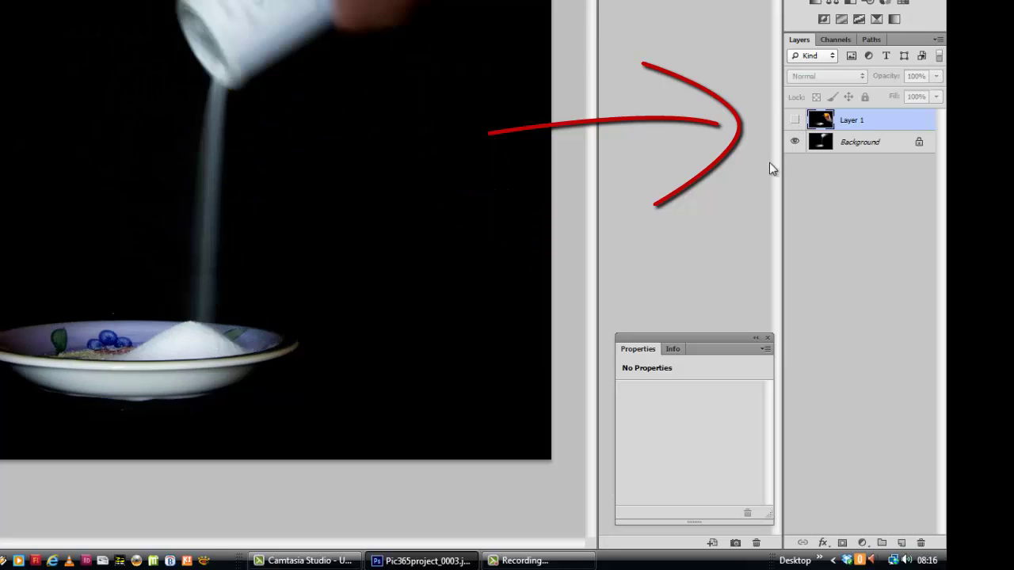
pyautogui.click(795, 120)
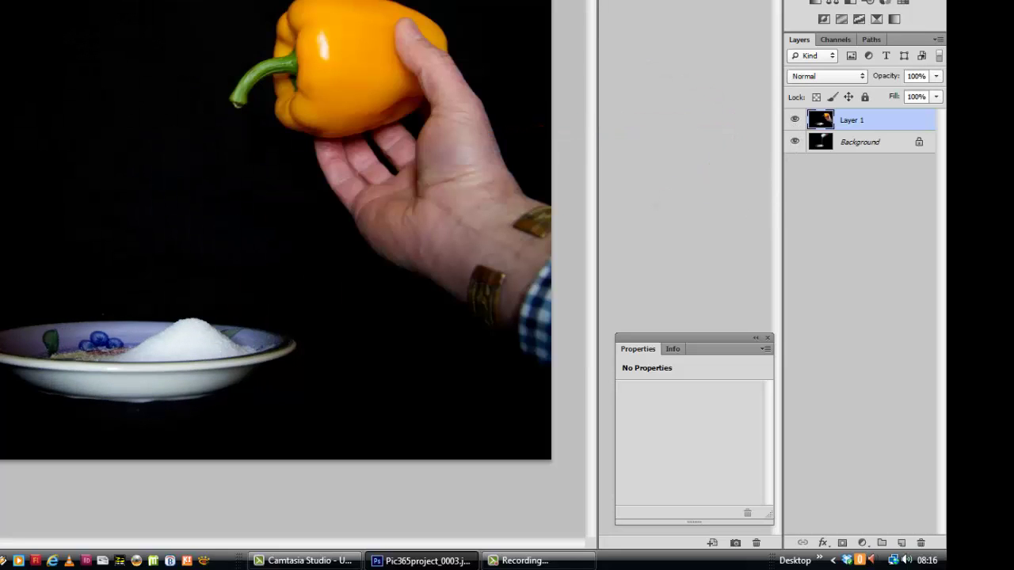
pyautogui.hotkey('ctrl', 'Tab')
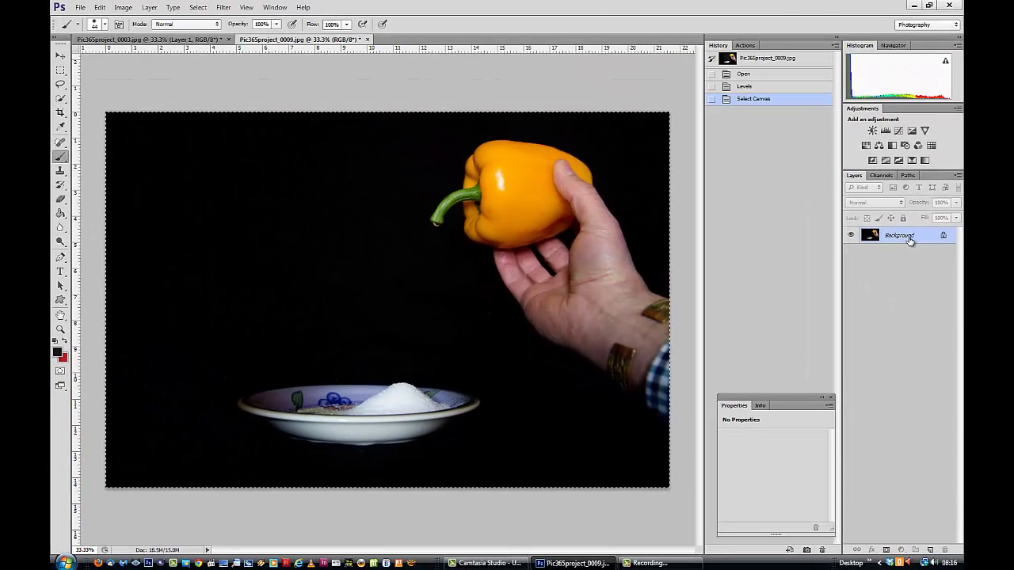
# - Close Pic365project_0009.jpg without saving and rename Layer 1 to 'Pepper'
pyautogui.click(368, 40)
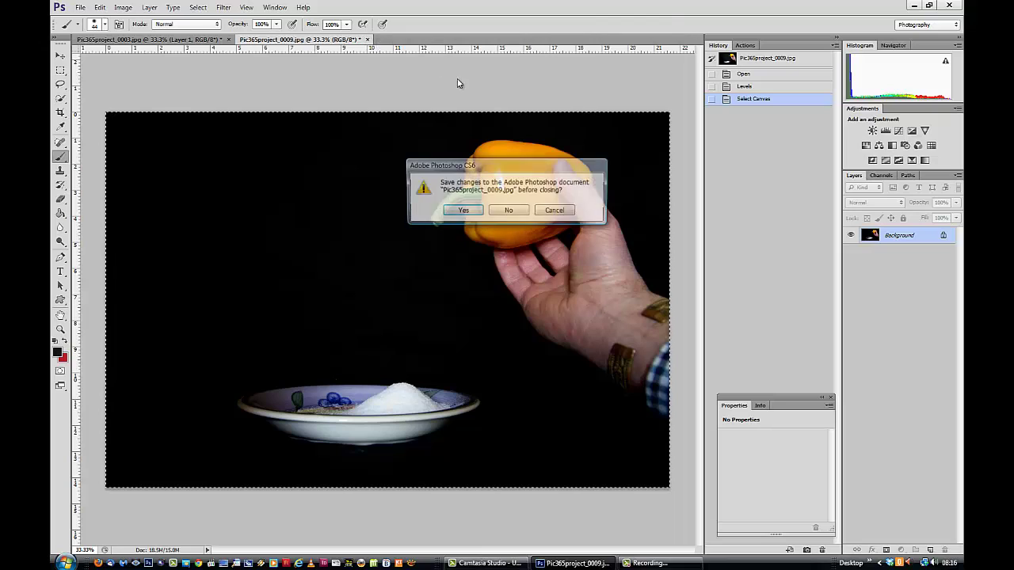
pyautogui.click(508, 211)
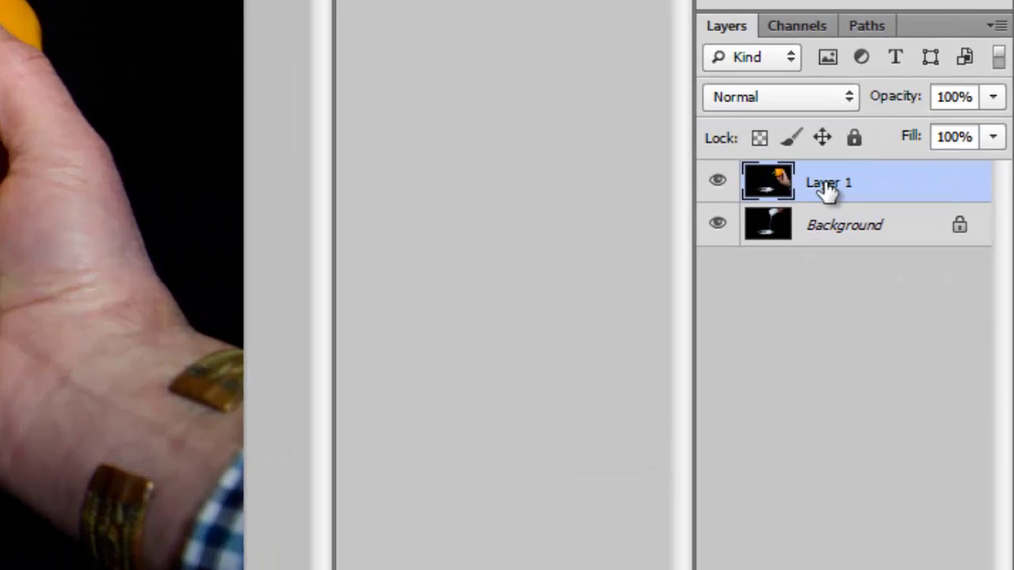
pyautogui.doubleClick(829, 178)
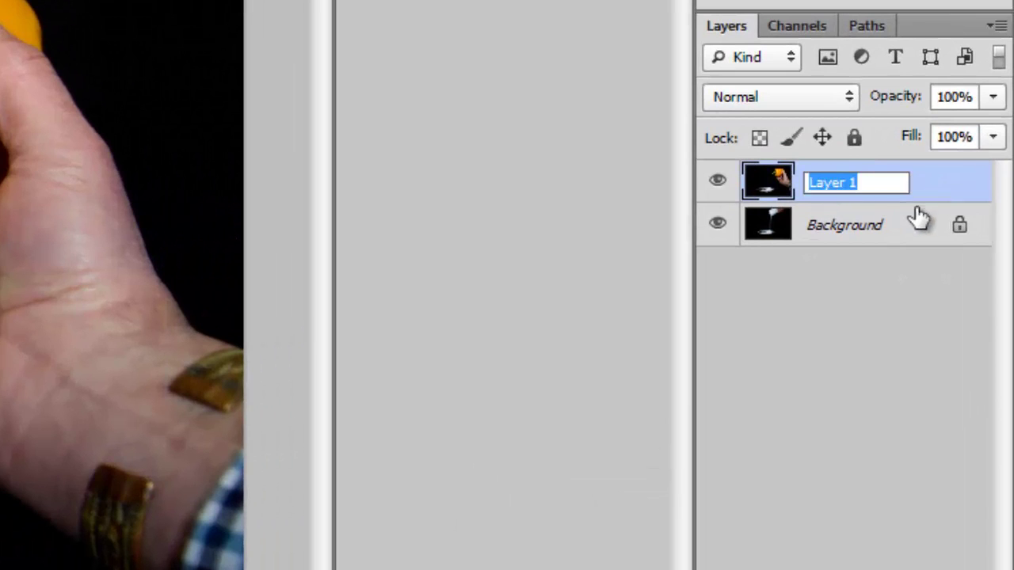
pyautogui.write('Pepper')
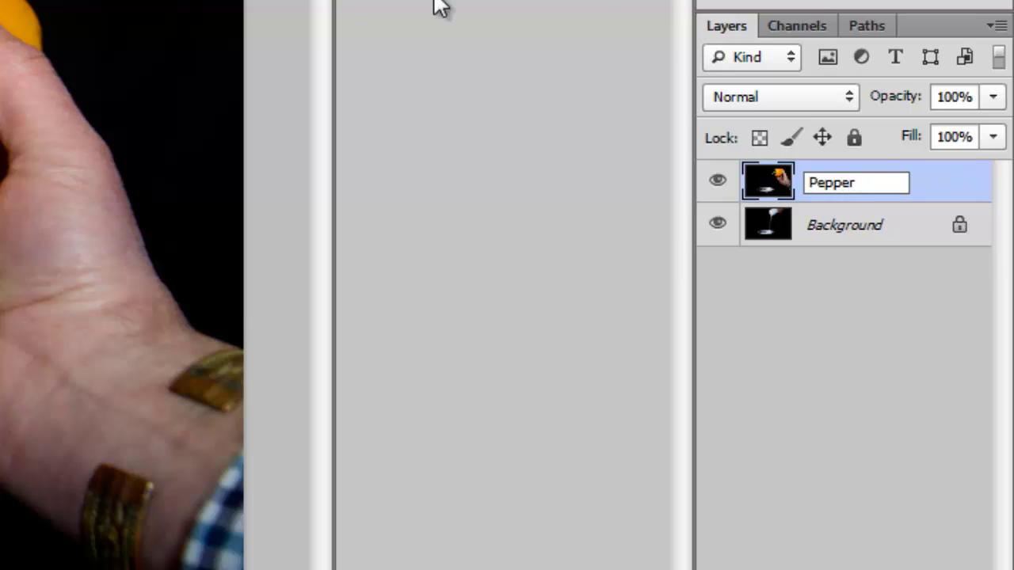
pyautogui.click(946, 186)
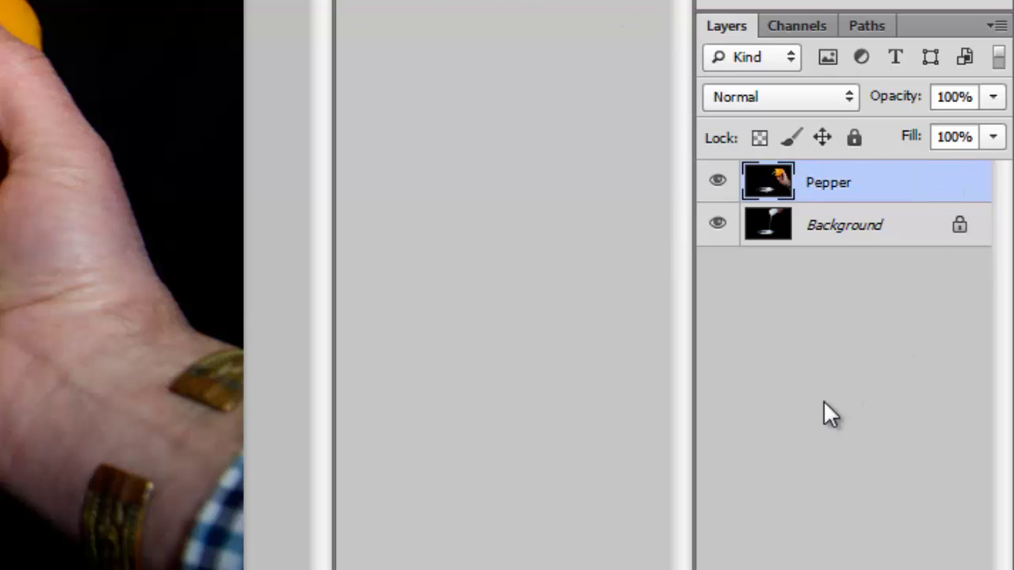
# - Convert the Background into a regular layer named 'Salt'
pyautogui.click(920, 231)
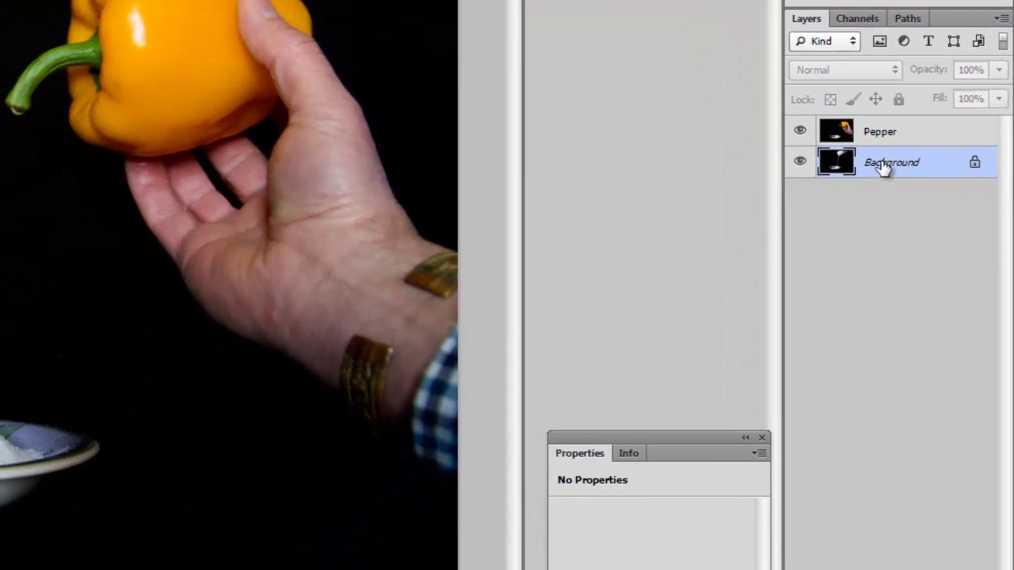
pyautogui.doubleClick(876, 181)
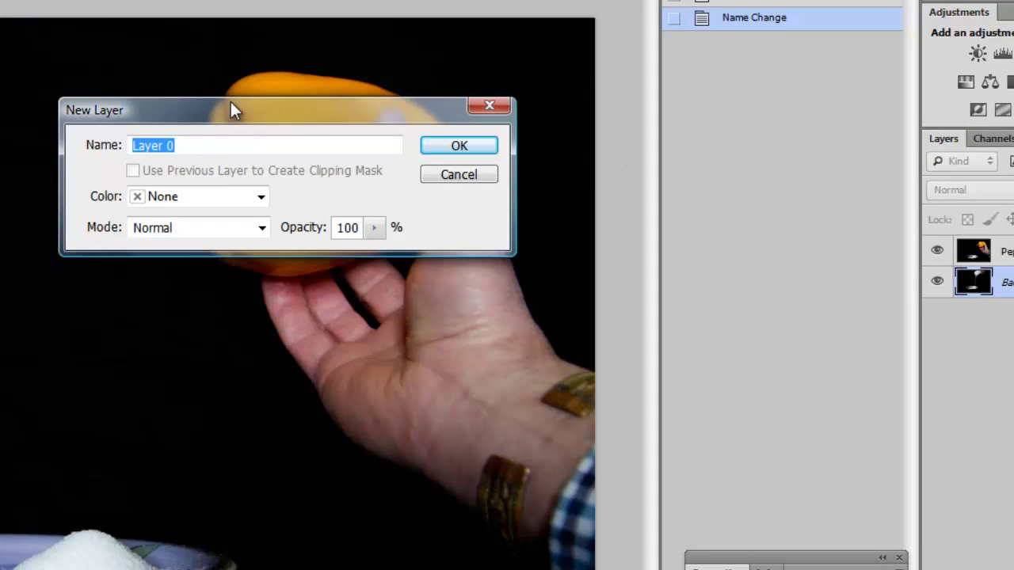
pyautogui.write('S')
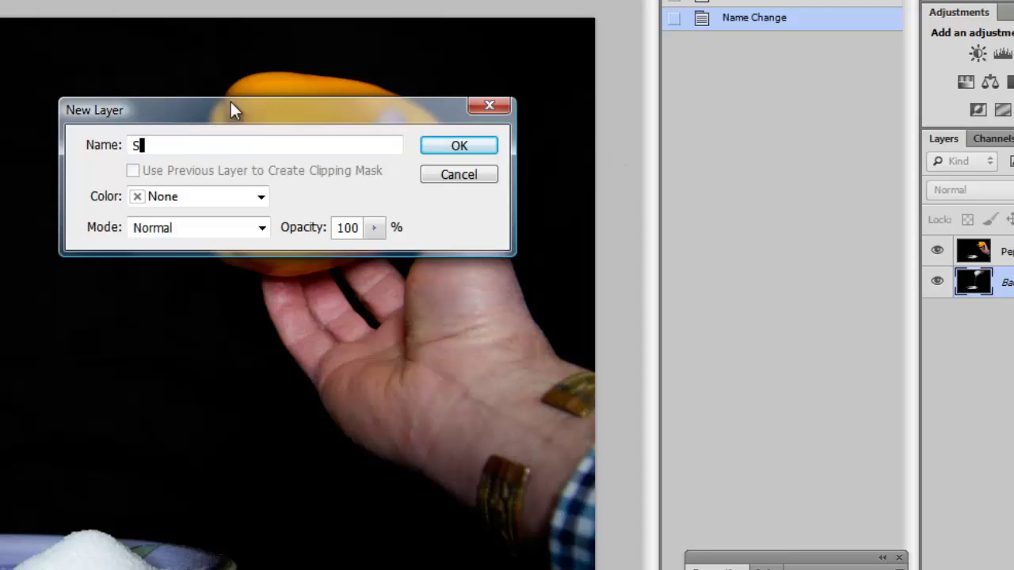
pyautogui.write('alt')
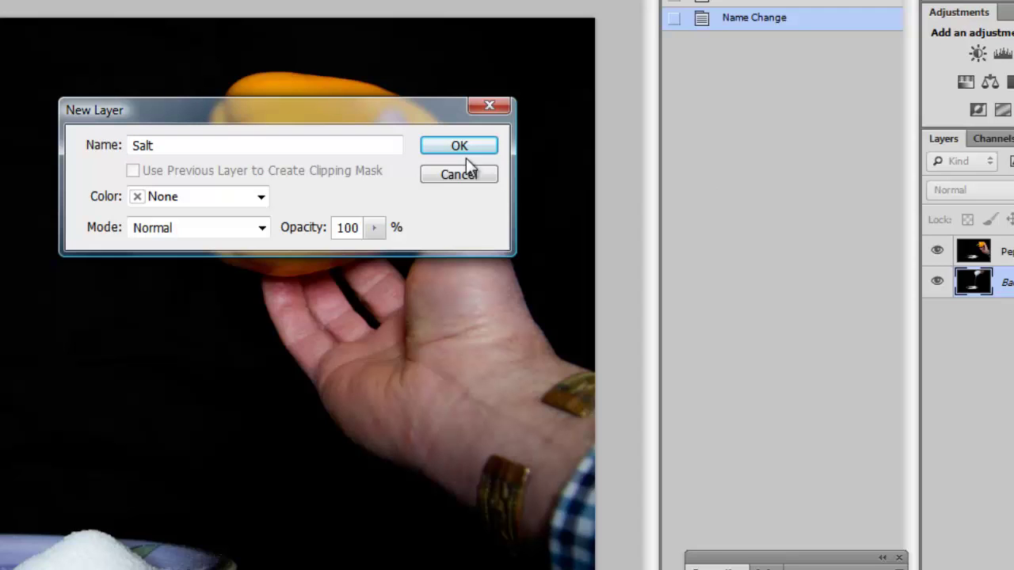
pyautogui.click(466, 145)
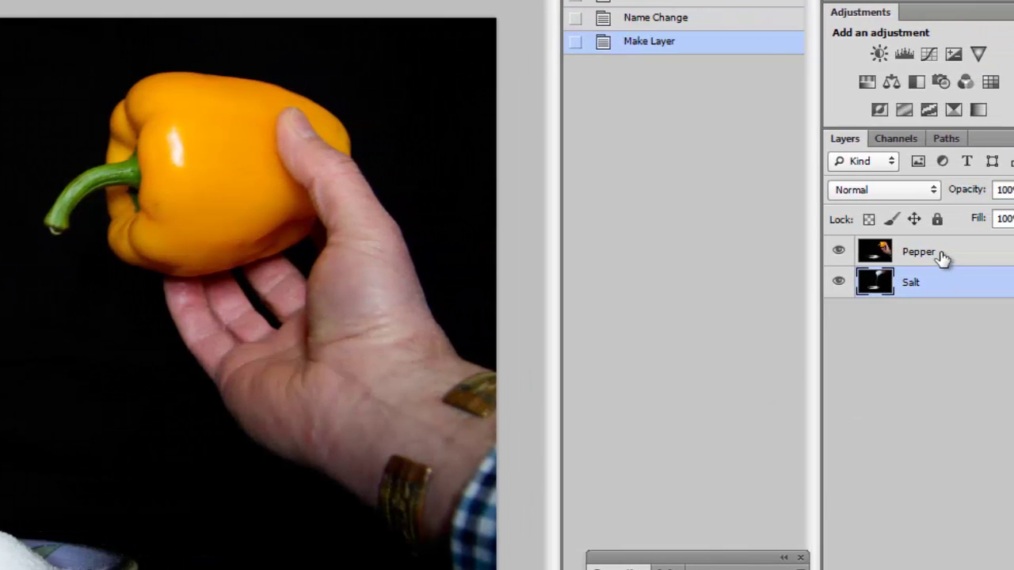
# - Drop Pepper to 50% opacity, shift it over the salt shaker, then restore 100% opacity
pyautogui.click(1008, 255)
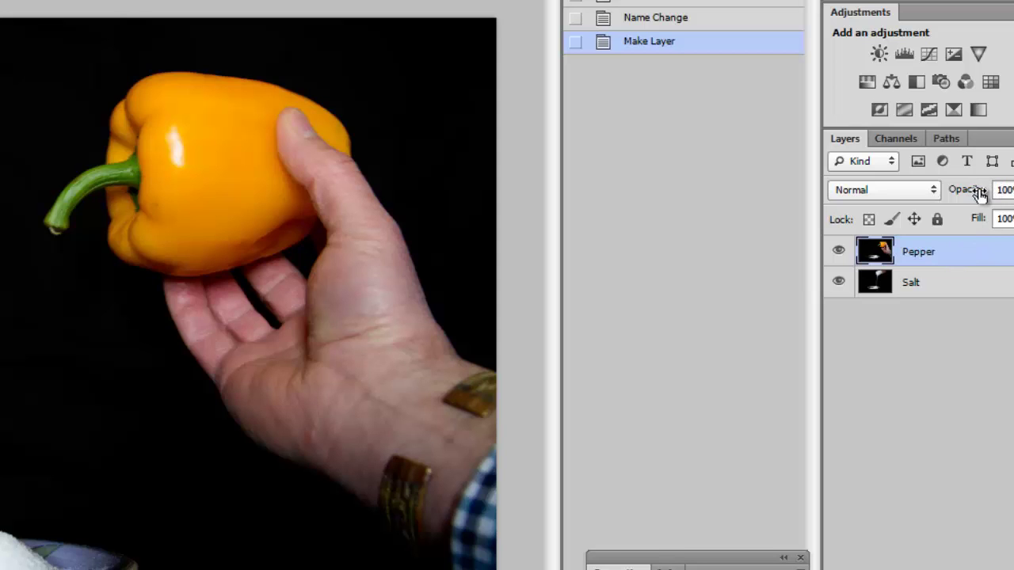
pyautogui.moveTo(979, 193); pyautogui.dragTo(926, 187)
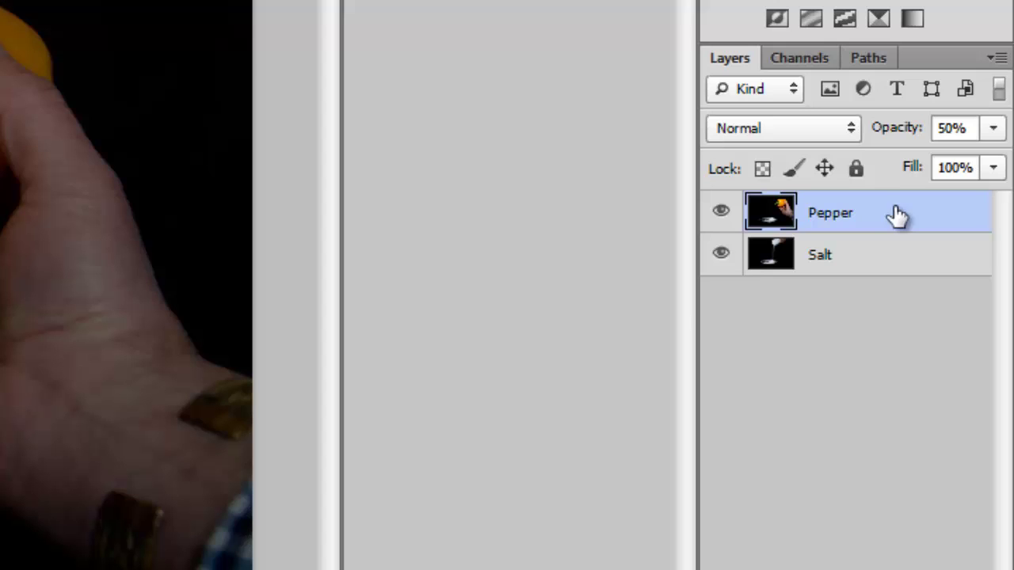
pyautogui.click(881, 251)
pyautogui.click(895, 222)
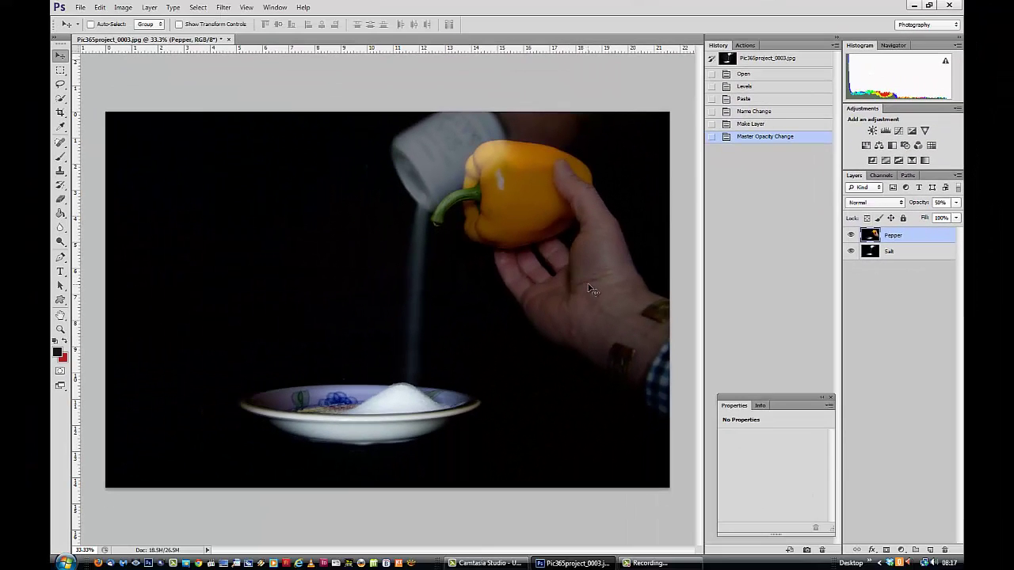
pyautogui.moveTo(590, 286)
pyautogui.mouseDown()
pyautogui.moveTo(596, 279)
pyautogui.moveTo(576, 270)
pyautogui.mouseUp()
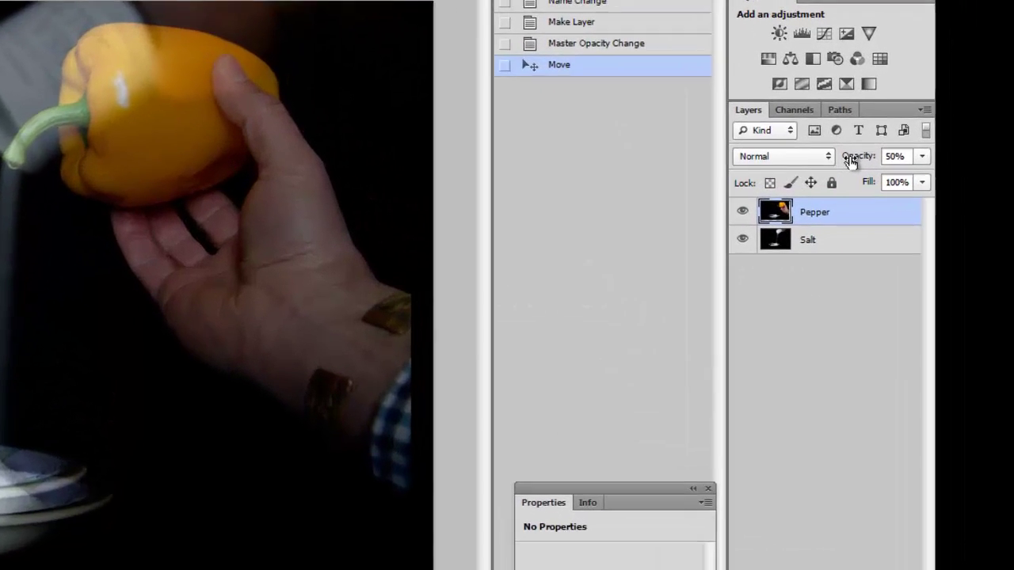
pyautogui.moveTo(914, 206); pyautogui.dragTo(927, 208)
pyautogui.moveTo(854, 148); pyautogui.dragTo(910, 142)
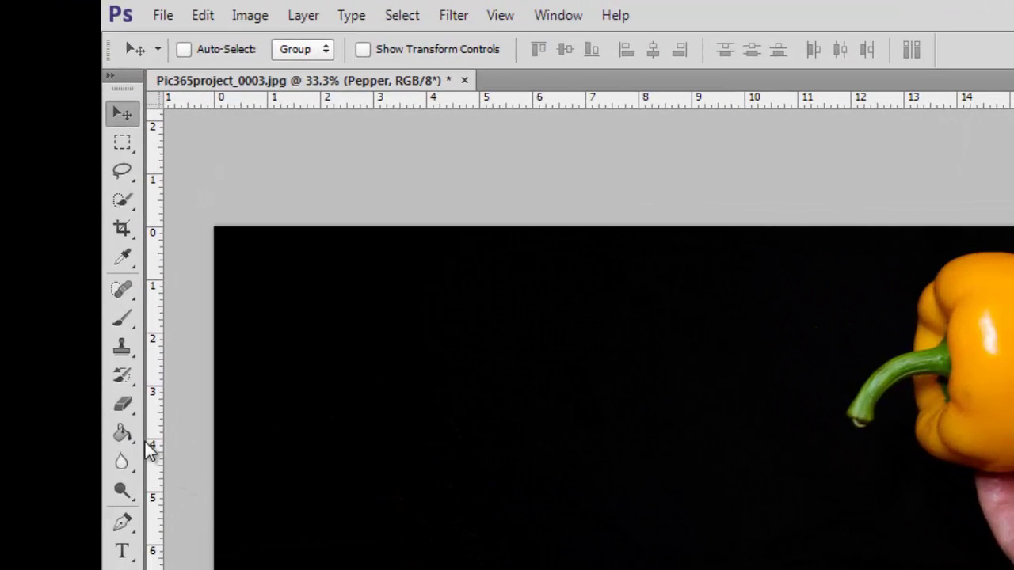
# - Set up the standard Eraser at 77 px with 0% hardness
pyautogui.click(123, 407)
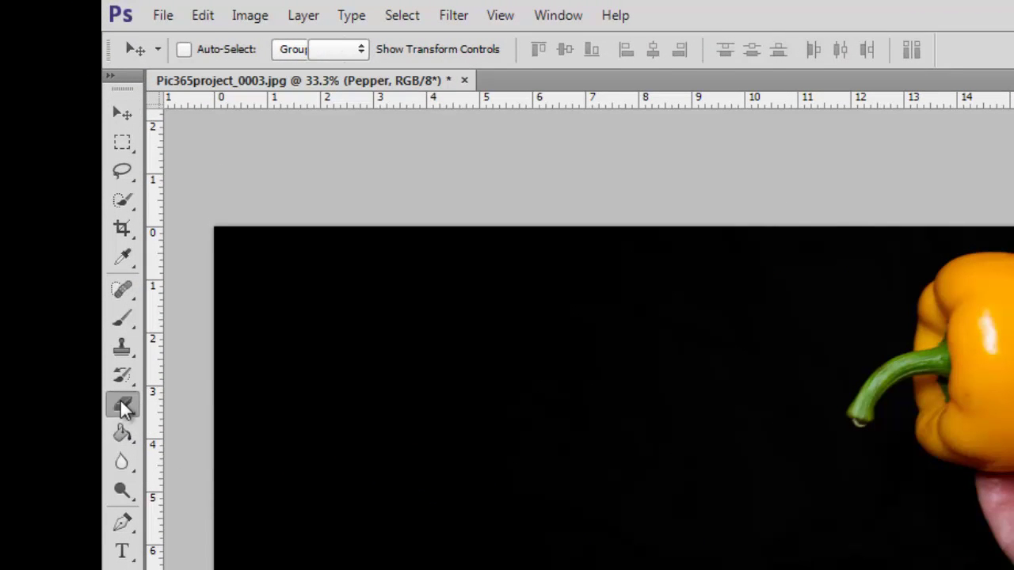
pyautogui.rightClick(123, 406)
pyautogui.click(201, 403)
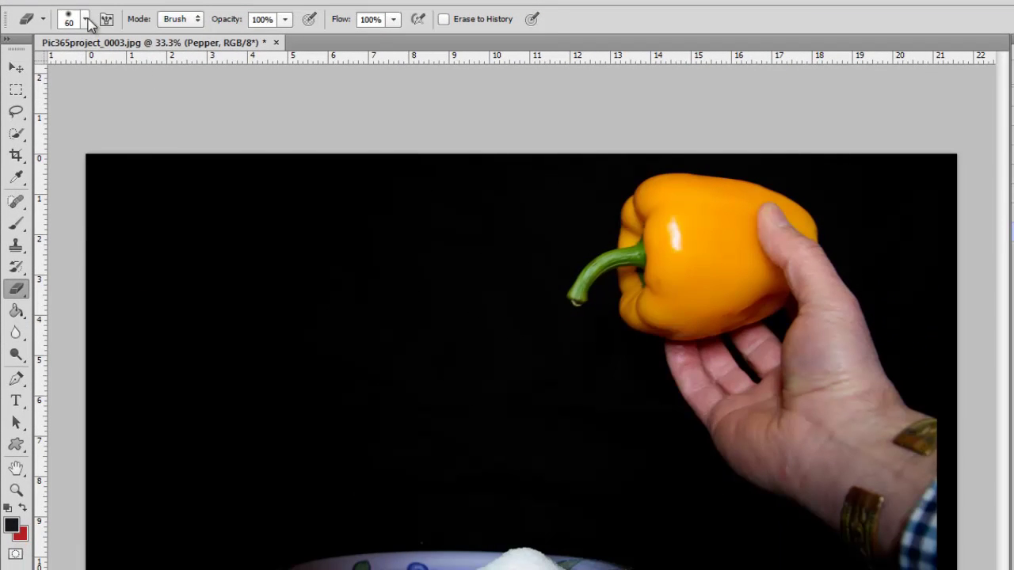
pyautogui.click(86, 20)
pyautogui.moveTo(82, 73); pyautogui.dragTo(84, 71)
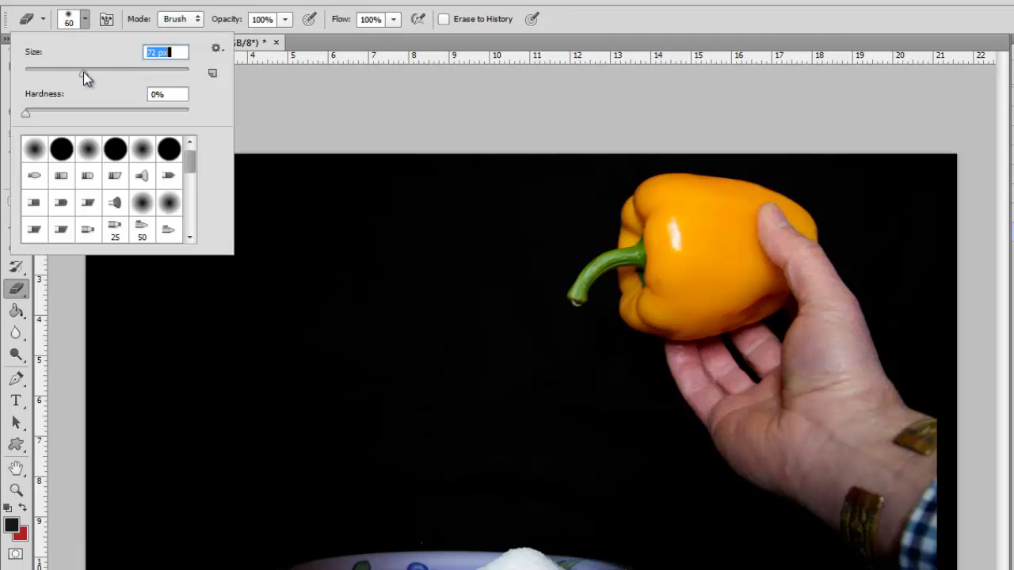
pyautogui.click(24, 115)
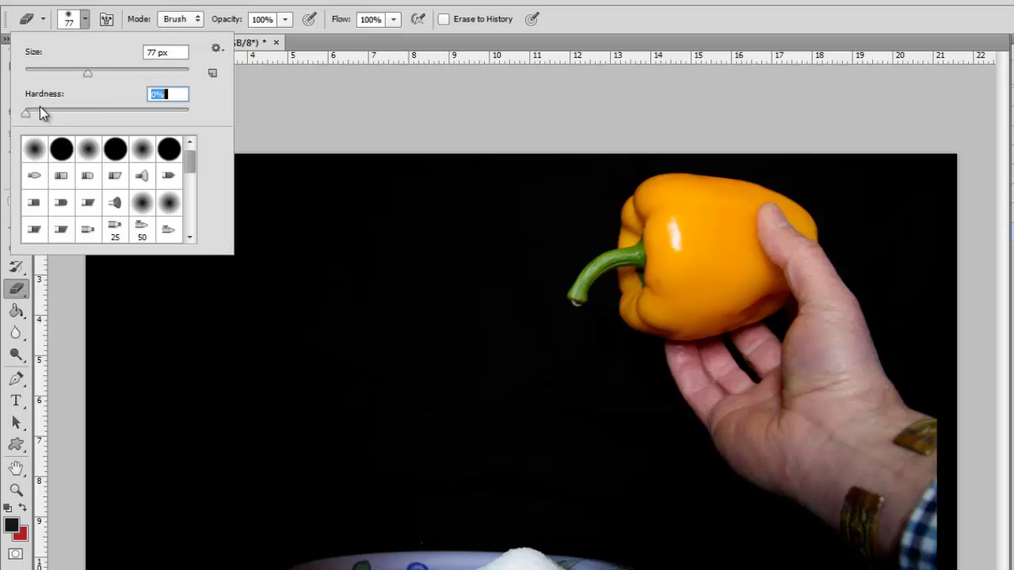
pyautogui.click(290, 102)
# - Erase a strip of the Pepper layer below the stem, checking it by toggling the Salt layer
pyautogui.moveTo(553, 371)
pyautogui.mouseDown()
pyautogui.moveTo(537, 388)
pyautogui.moveTo(574, 360)
pyautogui.moveTo(556, 356)
pyautogui.moveTo(582, 377)
pyautogui.moveTo(574, 392)
pyautogui.moveTo(593, 378)
pyautogui.moveTo(589, 366)
pyautogui.moveTo(559, 355)
pyautogui.mouseUp()
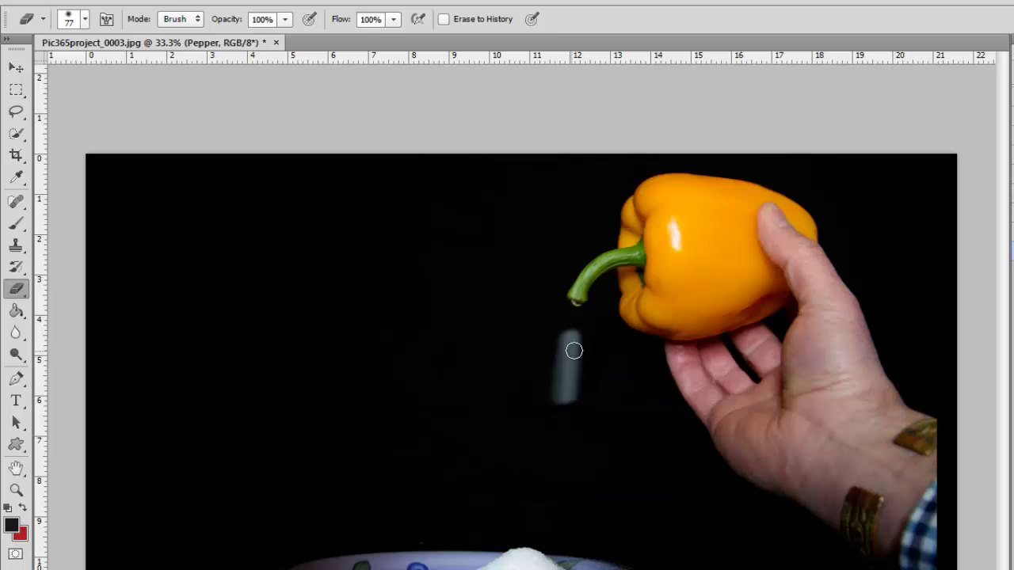
pyautogui.moveTo(565, 342)
pyautogui.mouseDown()
pyautogui.moveTo(545, 401)
pyautogui.moveTo(563, 418)
pyautogui.mouseUp()
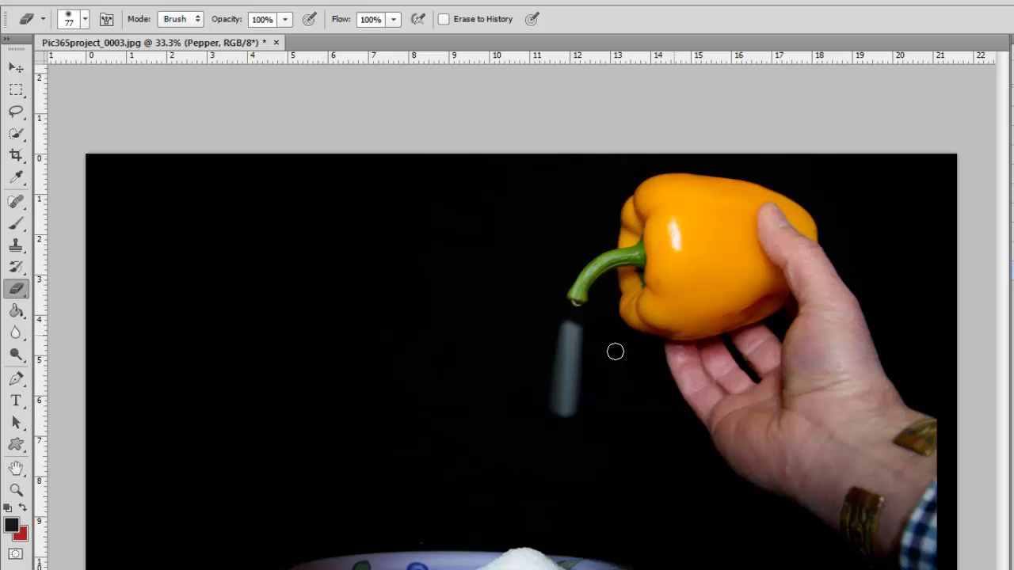
pyautogui.moveTo(563, 335)
pyautogui.mouseDown()
pyautogui.moveTo(582, 275)
pyautogui.moveTo(563, 273)
pyautogui.mouseUp()
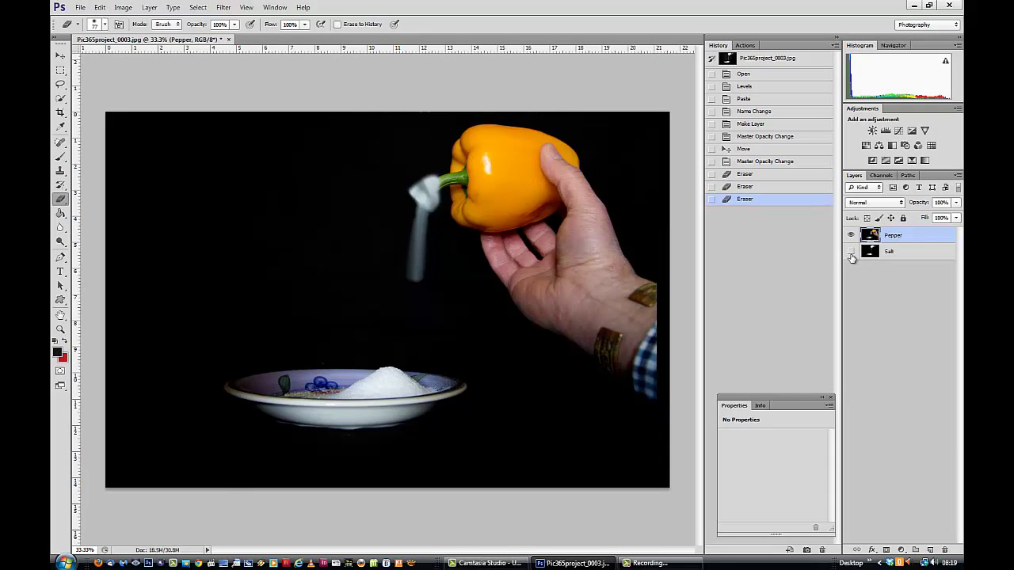
pyautogui.click(850, 251)
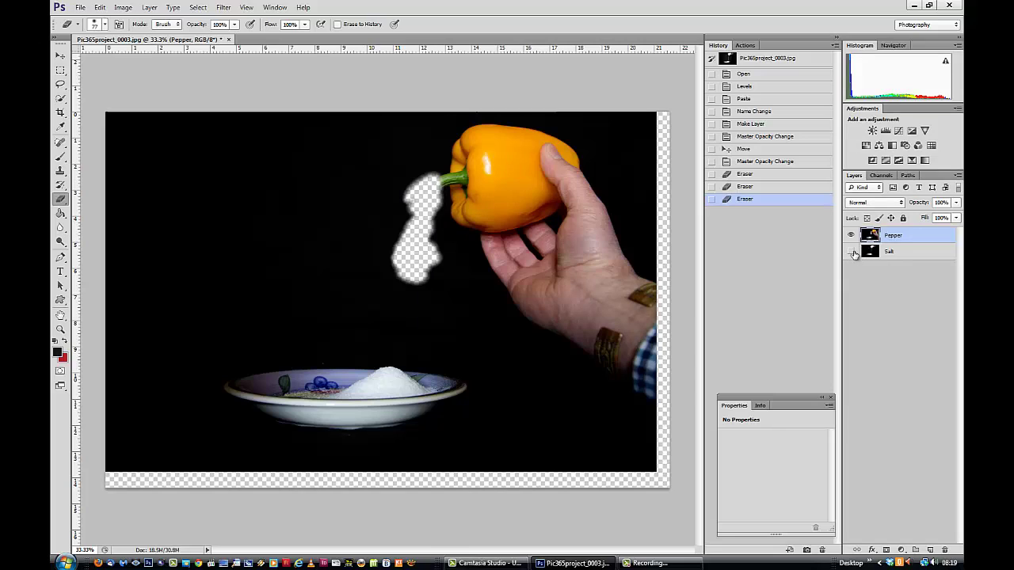
pyautogui.click(850, 251)
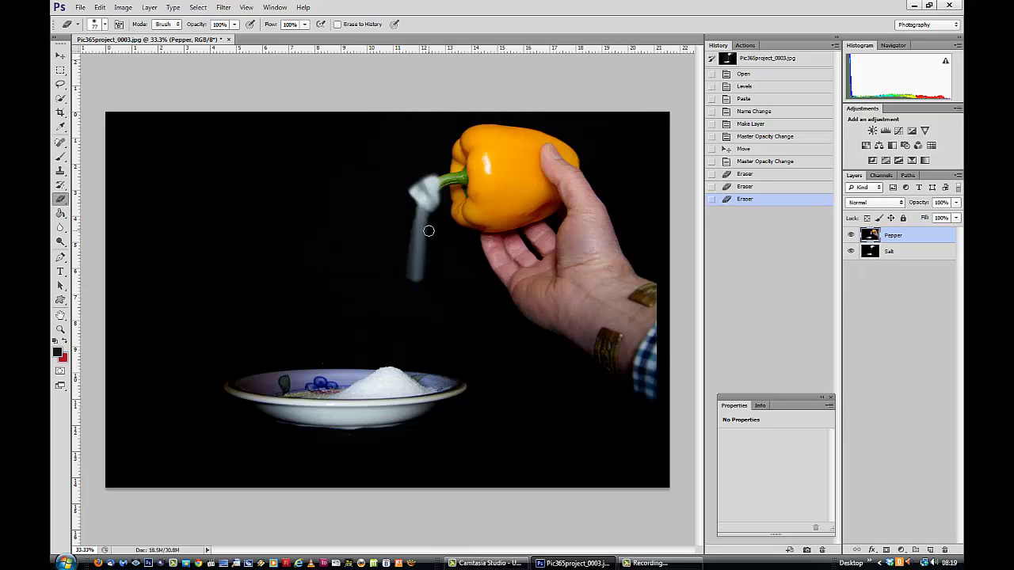
# - Undo the erasing, add a layer mask to Pepper, make the mask active and set black as foreground
pyautogui.click(760, 161)
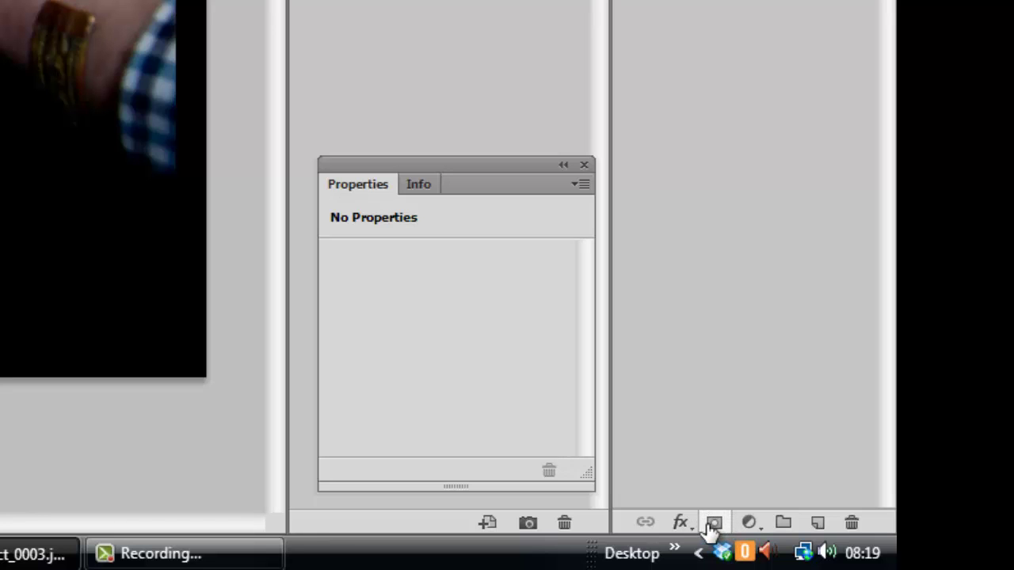
pyautogui.click(759, 564)
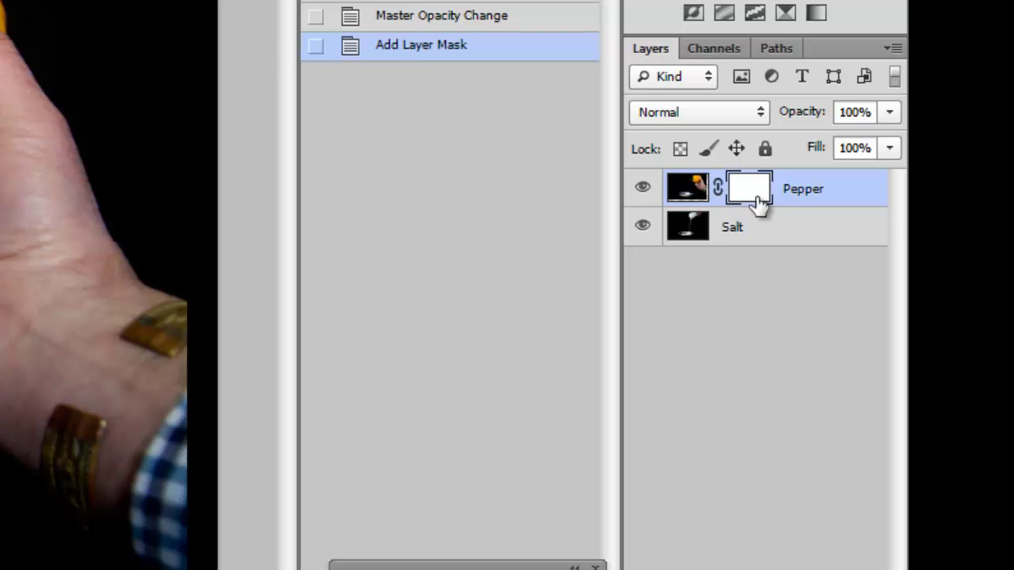
pyautogui.click(762, 236)
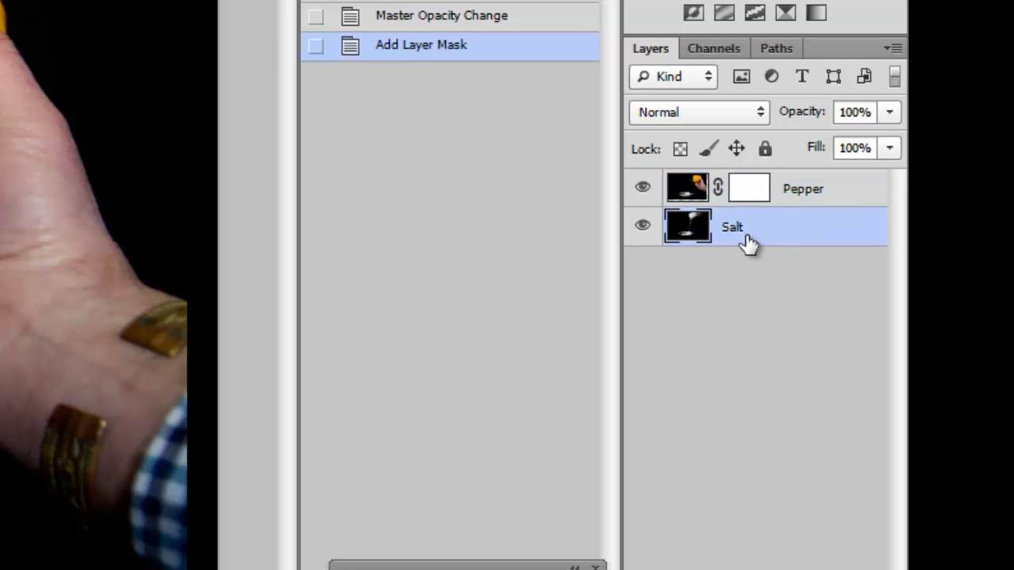
pyautogui.click(751, 194)
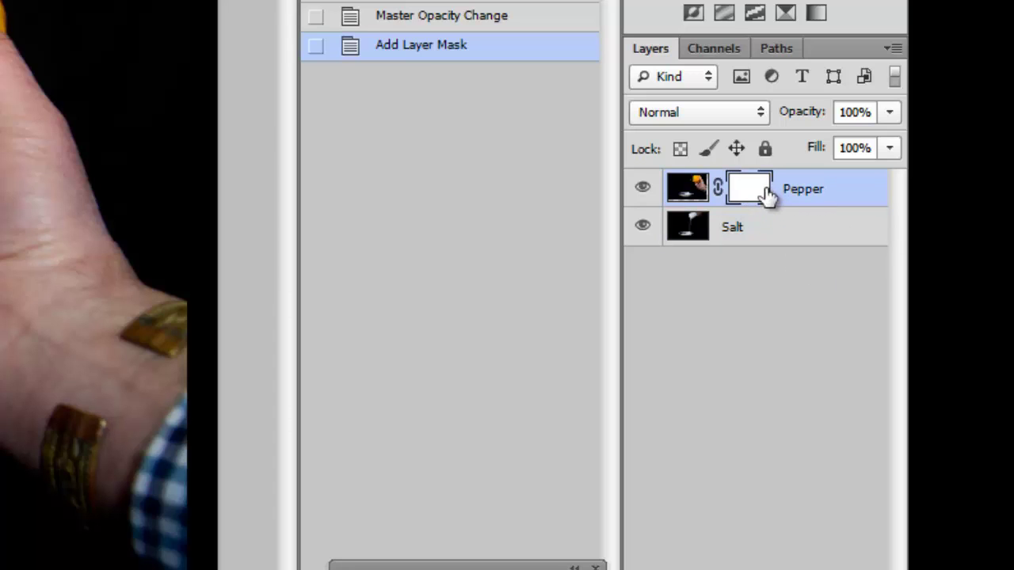
pyautogui.click(689, 187)
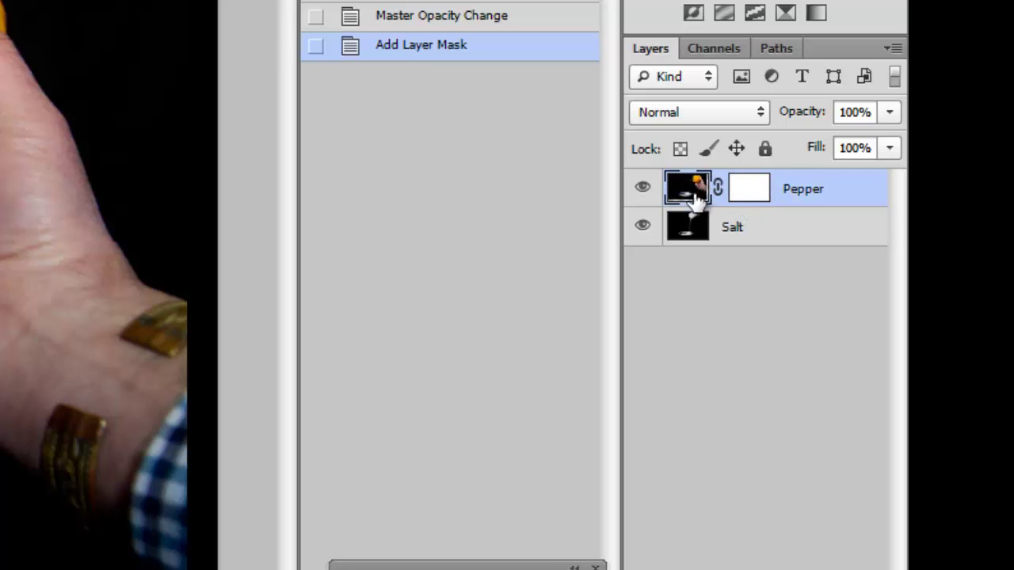
pyautogui.click(751, 190)
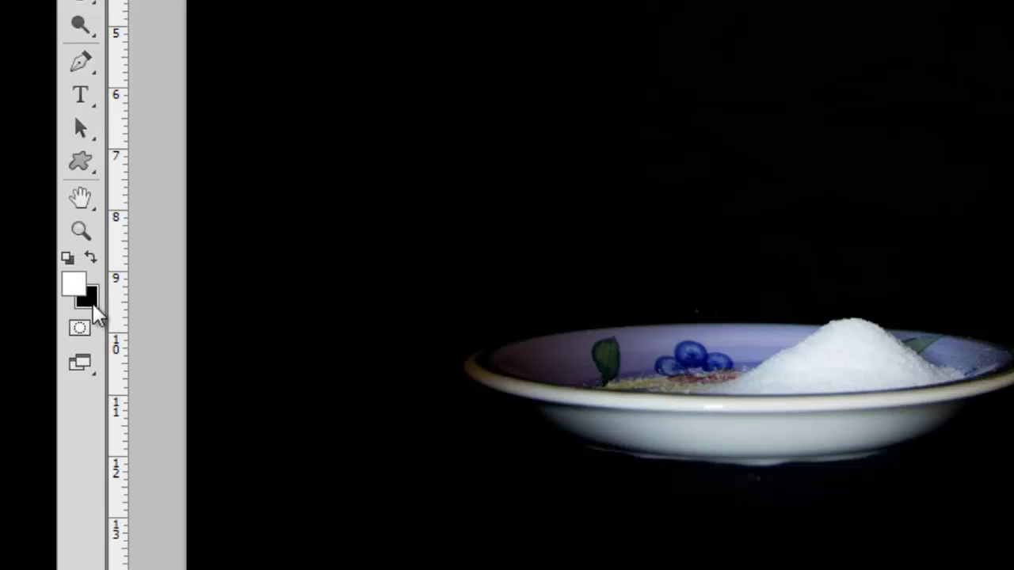
pyautogui.click(92, 258)
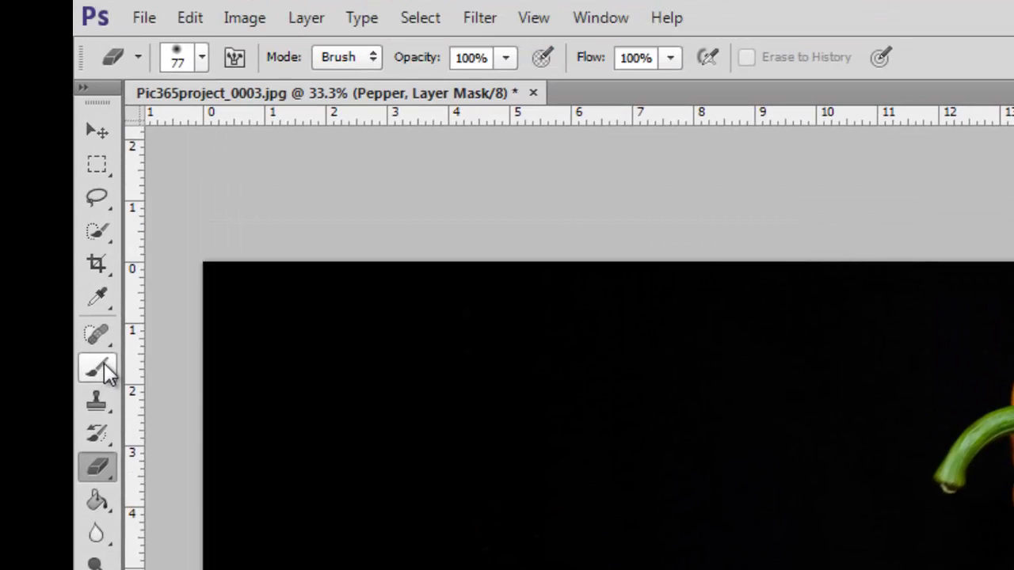
# - Choose the standard Brush Tool and set it to 116 px size with 0% hardness
pyautogui.click(103, 365)
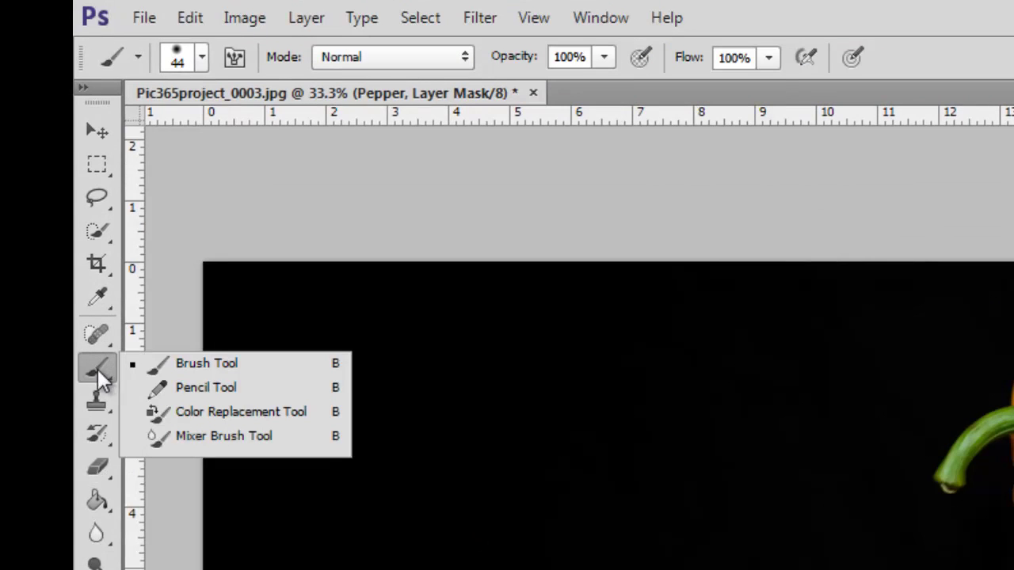
pyautogui.click(185, 362)
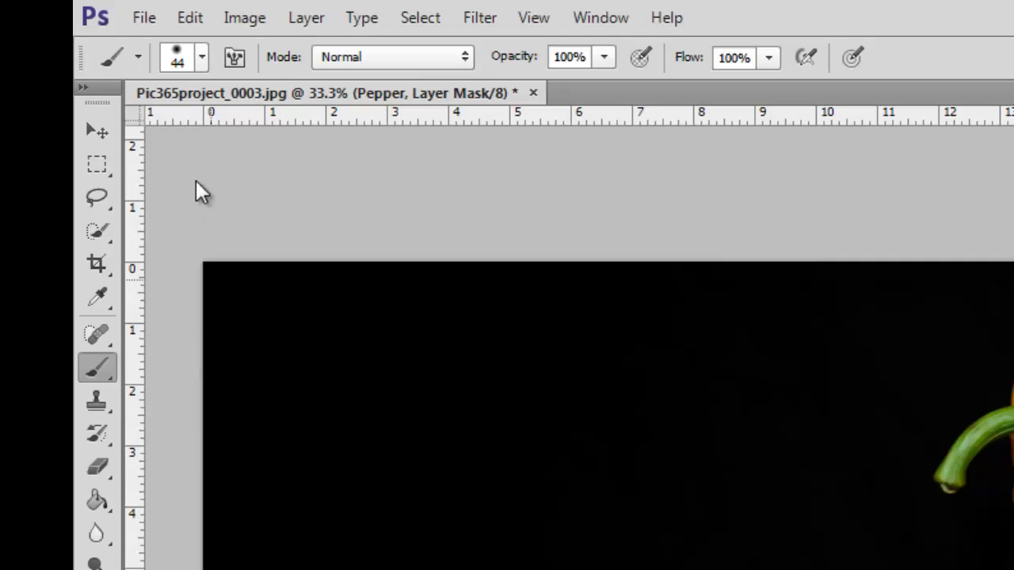
pyautogui.click(202, 59)
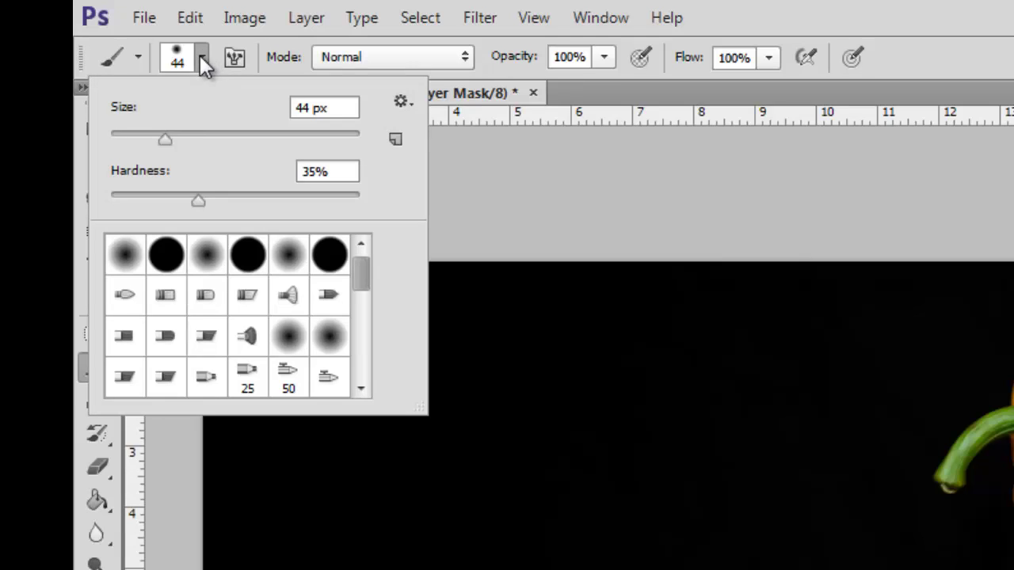
pyautogui.moveTo(163, 141); pyautogui.dragTo(245, 141)
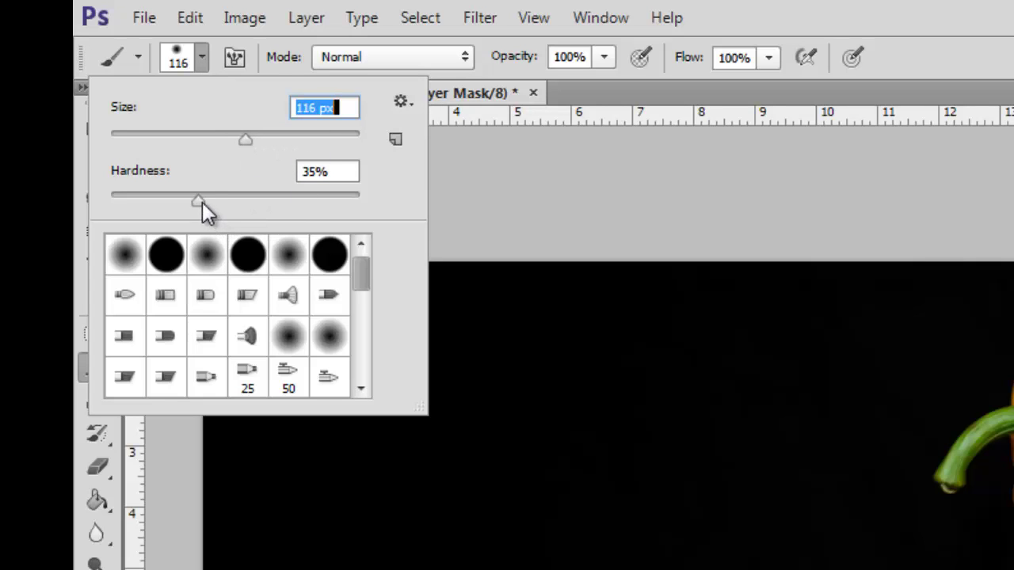
pyautogui.moveTo(199, 202); pyautogui.dragTo(139, 202)
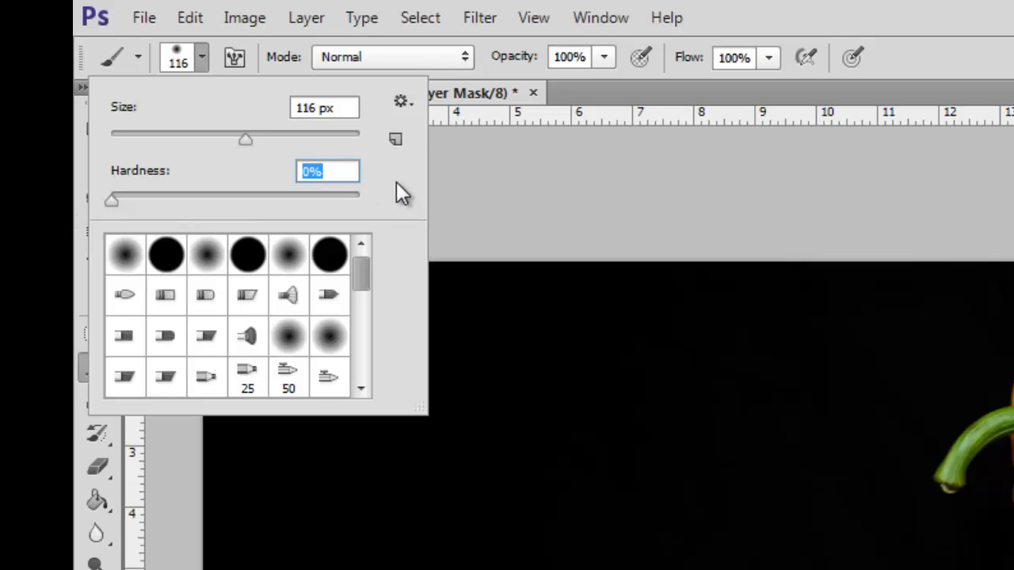
pyautogui.click(491, 181)
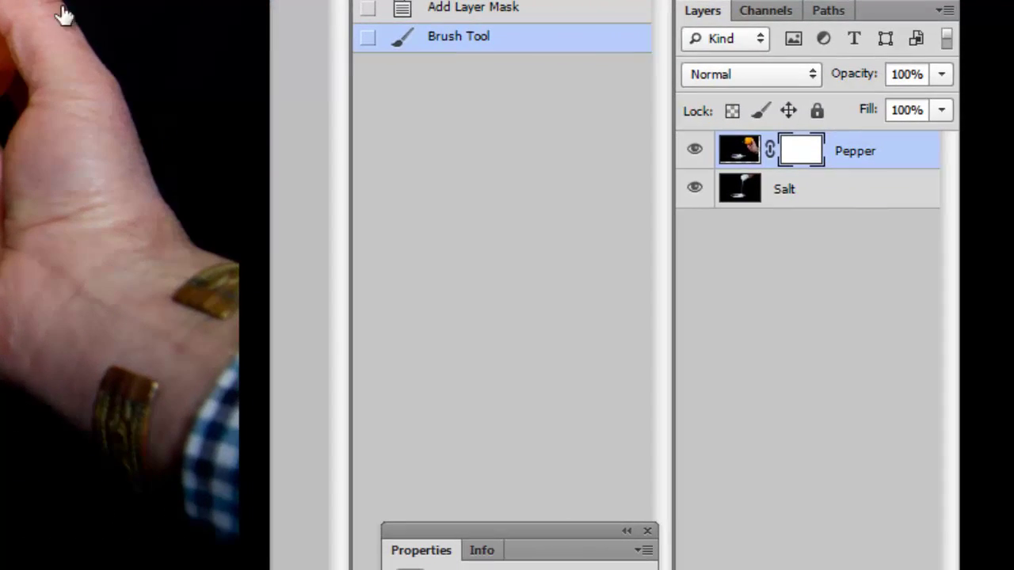
# - Target the Pepper layer's mask and view it on its own before returning to the composite
pyautogui.click(902, 155)
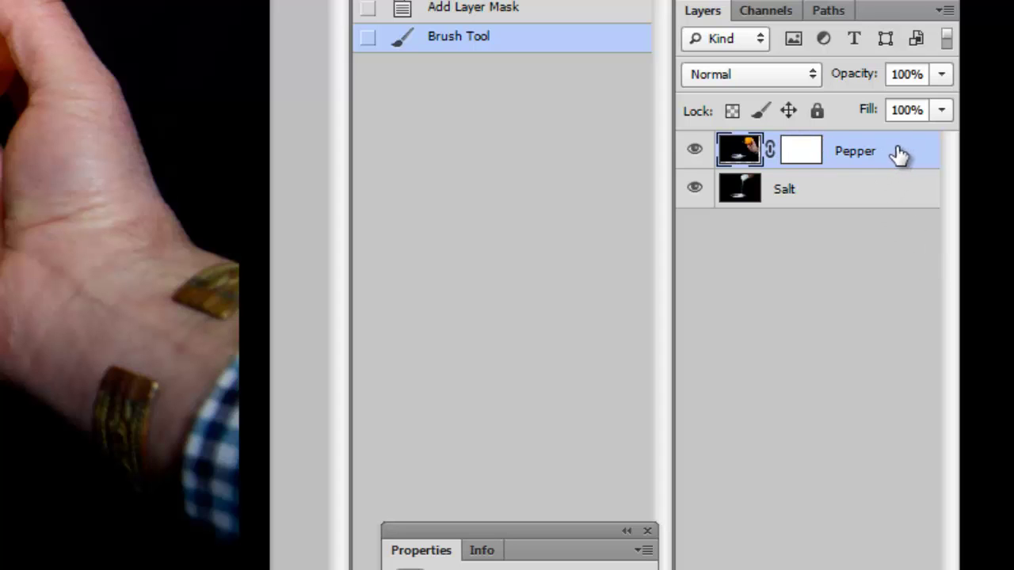
pyautogui.click(804, 156)
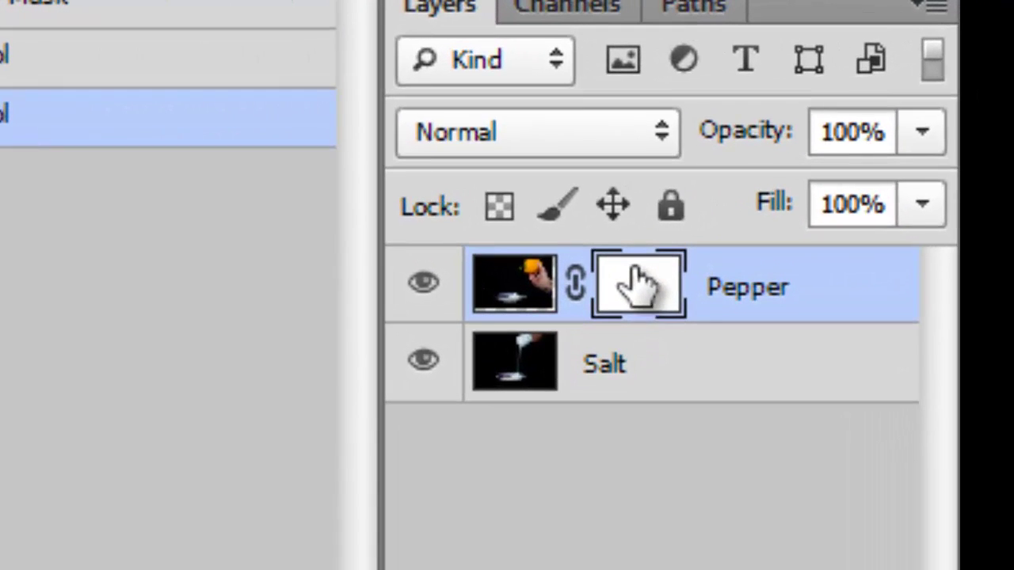
pyautogui.keyDown('alt'); pyautogui.click(719, 228); pyautogui.keyUp('alt')
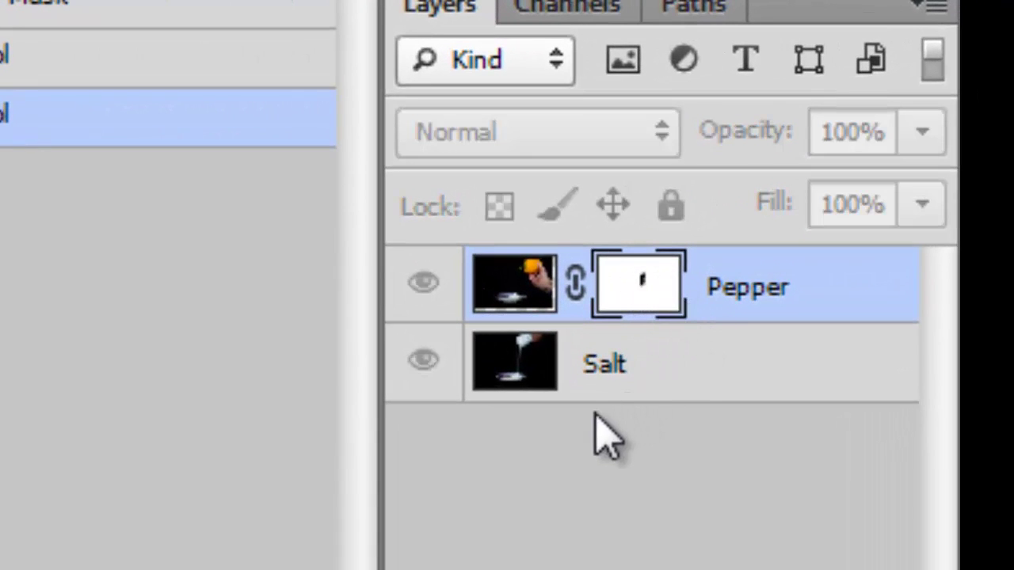
pyautogui.keyDown('alt'); pyautogui.click(642, 289); pyautogui.keyUp('alt')
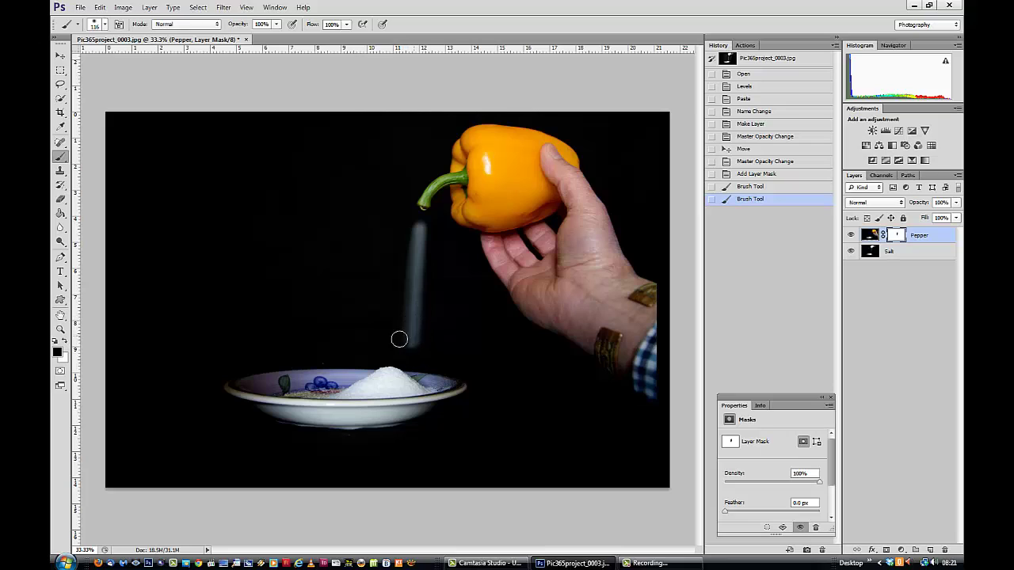
# - Paint black on the mask to reveal the salt stream up to the pepper's stem
pyautogui.moveTo(416, 348); pyautogui.dragTo(414, 341)
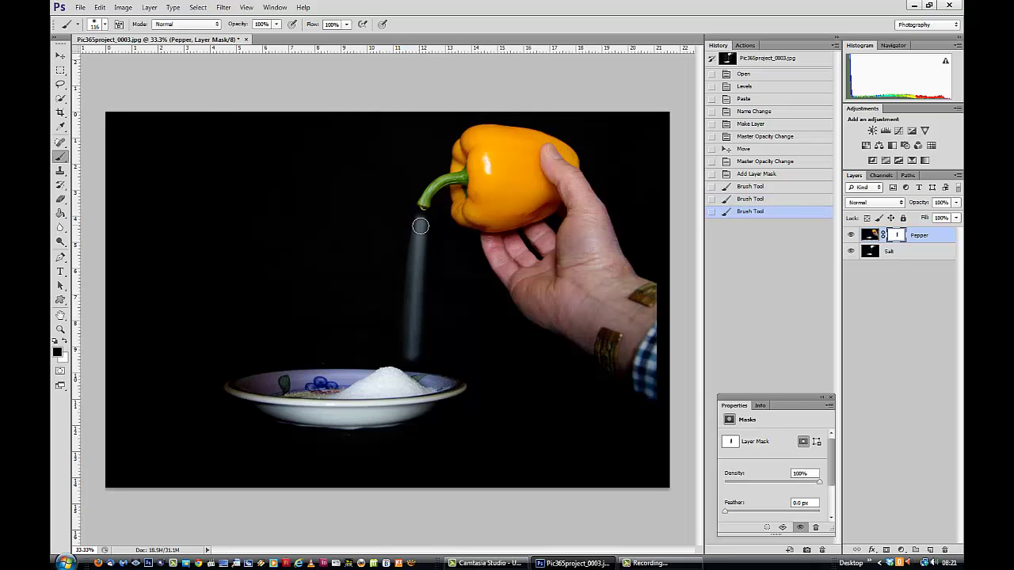
pyautogui.moveTo(421, 233); pyautogui.dragTo(425, 244)
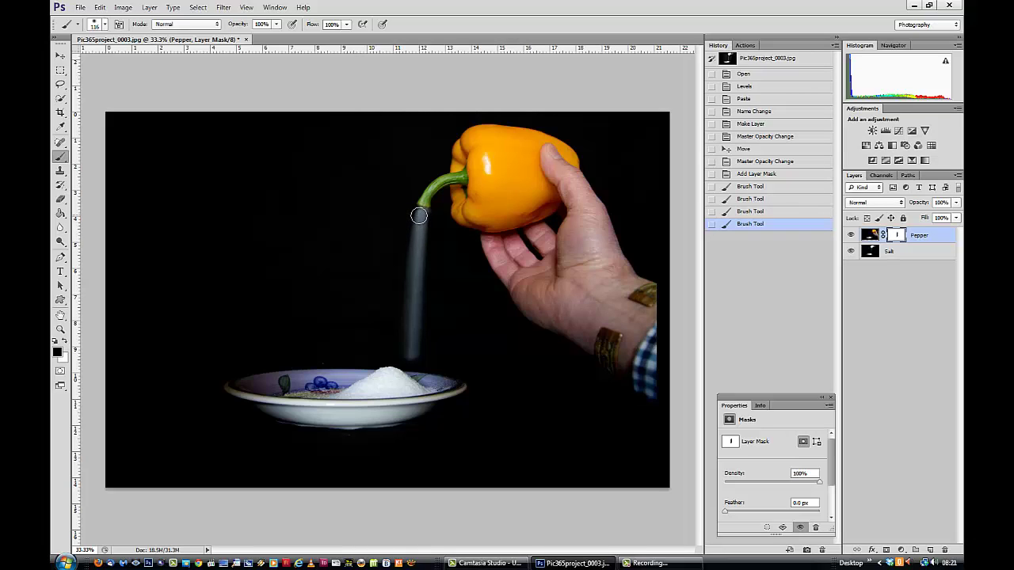
pyautogui.click(419, 215)
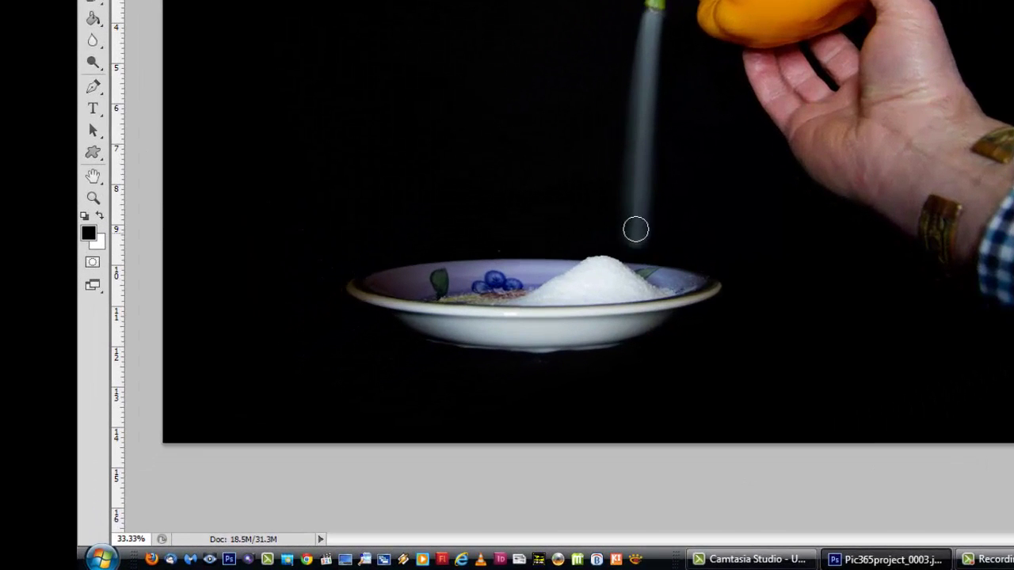
# - Paint the Pepper mask along the stream down into the salt pile with a 23 px brush
pyautogui.moveTo(620, 253)
pyautogui.mouseDown()
pyautogui.moveTo(622, 278)
pyautogui.moveTo(647, 276)
pyautogui.mouseUp()
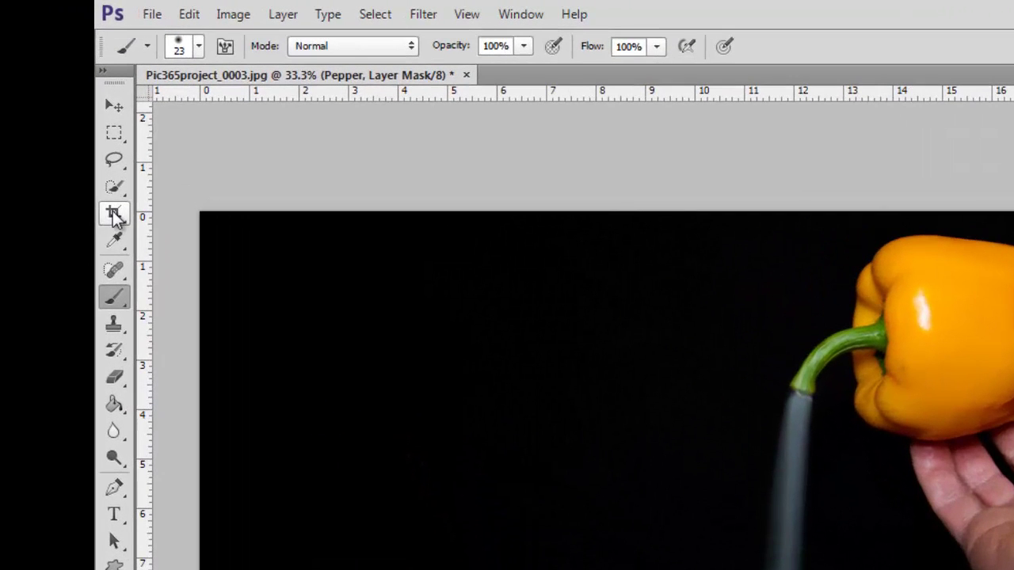
# - Crop the image by adjusting the right, top, left and bottom edges, then commit the crop
pyautogui.click(76, 145)
pyautogui.moveTo(114, 214); pyautogui.dragTo(185, 209)
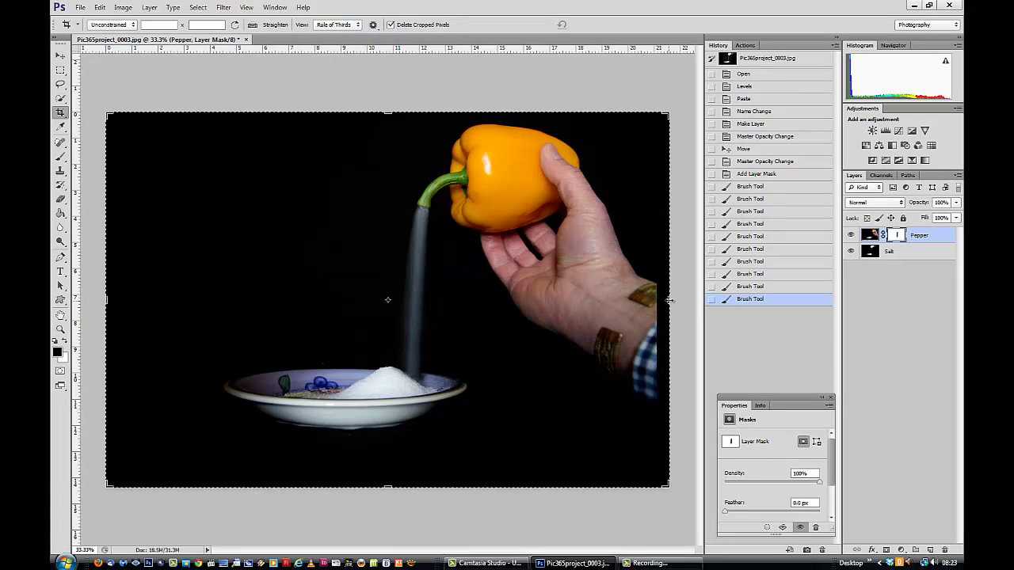
pyautogui.moveTo(668, 299)
pyautogui.mouseDown()
pyautogui.moveTo(690, 288)
pyautogui.moveTo(669, 299)
pyautogui.mouseUp()
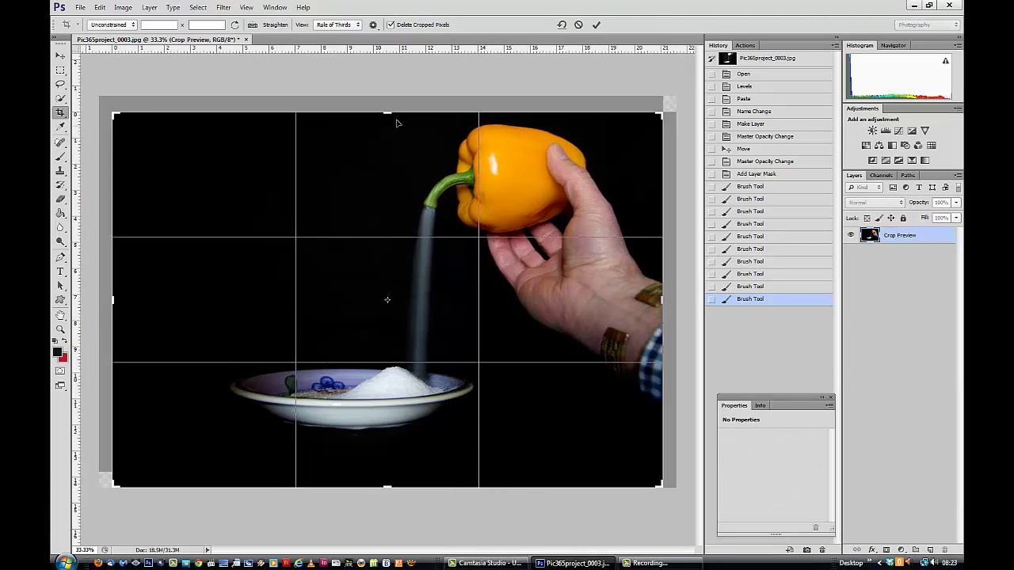
pyautogui.moveTo(386, 113); pyautogui.dragTo(387, 106)
pyautogui.moveTo(112, 299); pyautogui.dragTo(106, 299)
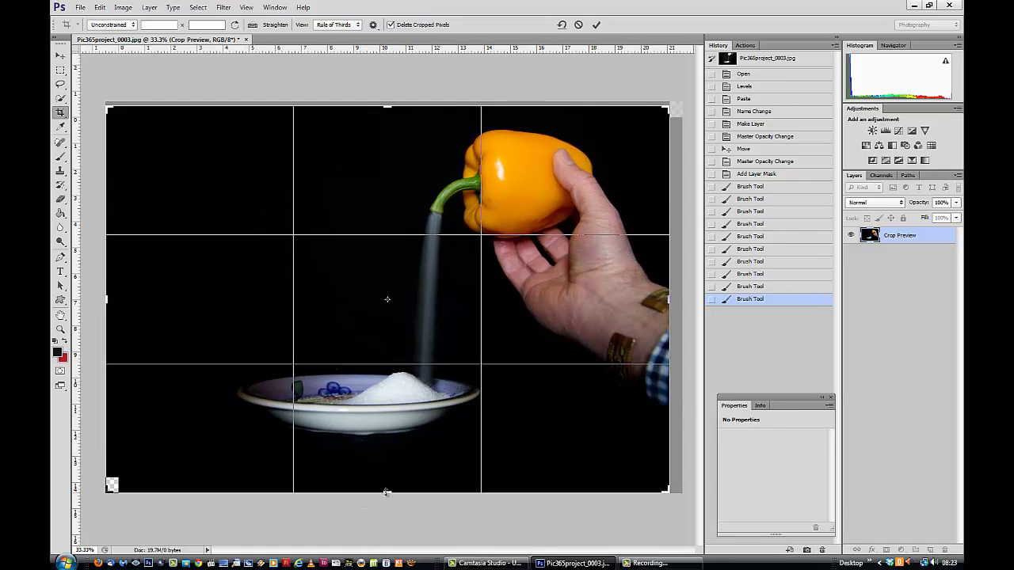
pyautogui.moveTo(387, 492); pyautogui.dragTo(390, 484)
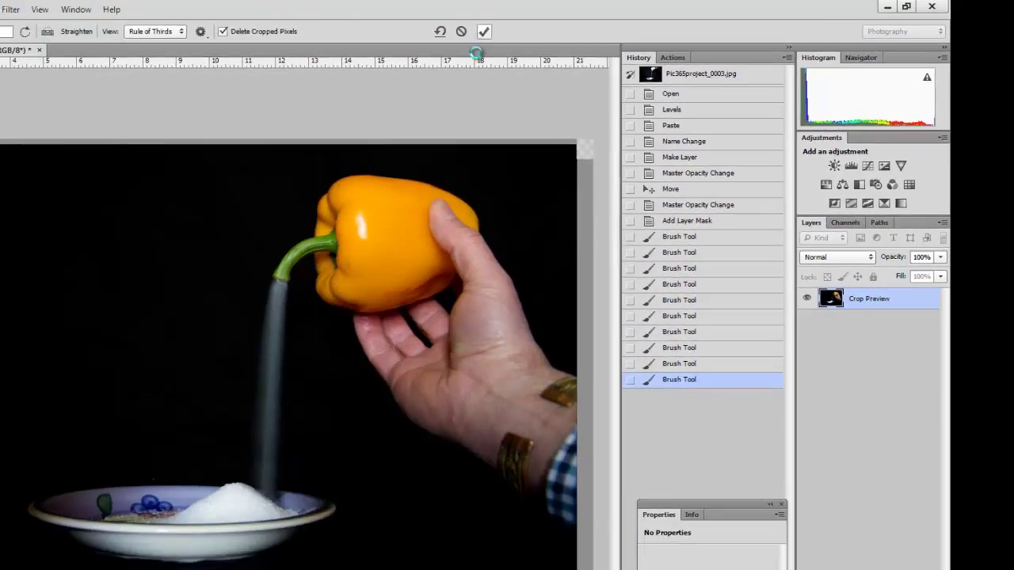
pyautogui.click(316, 43)
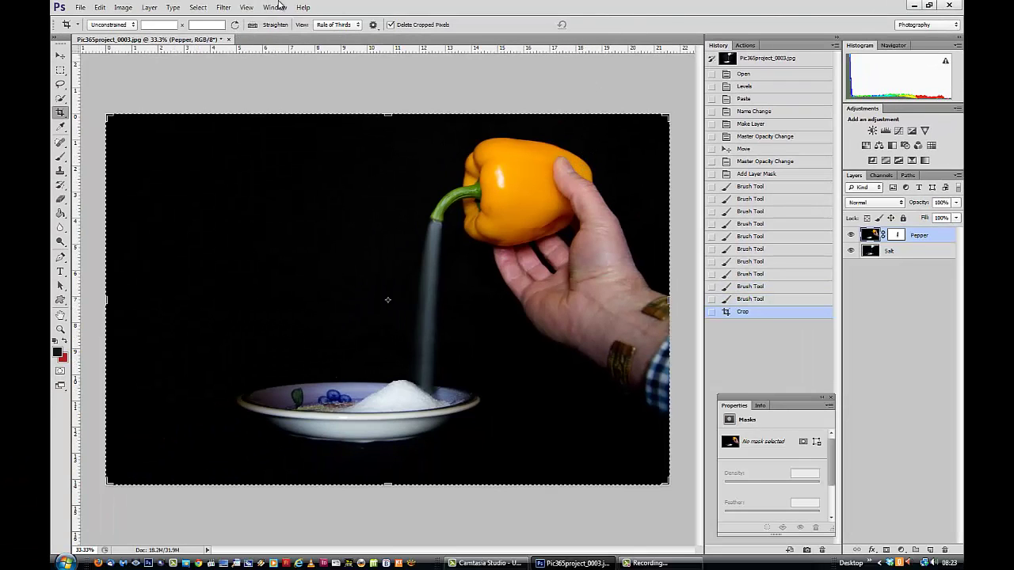
# - Save a JPEG copy named 'Finished Shot' at Quality 10 (Maximum)
pyautogui.click(81, 8)
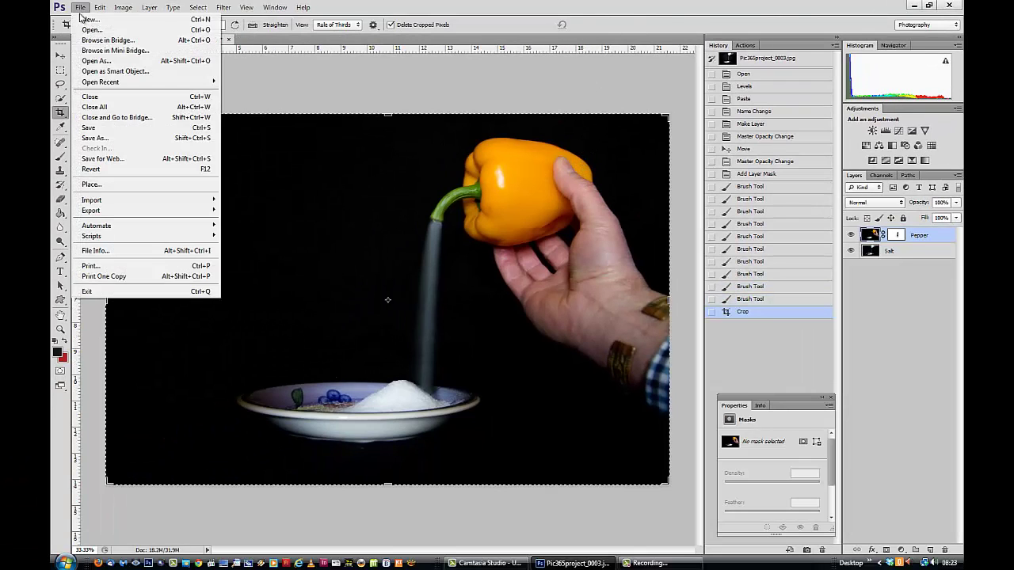
pyautogui.click(103, 140)
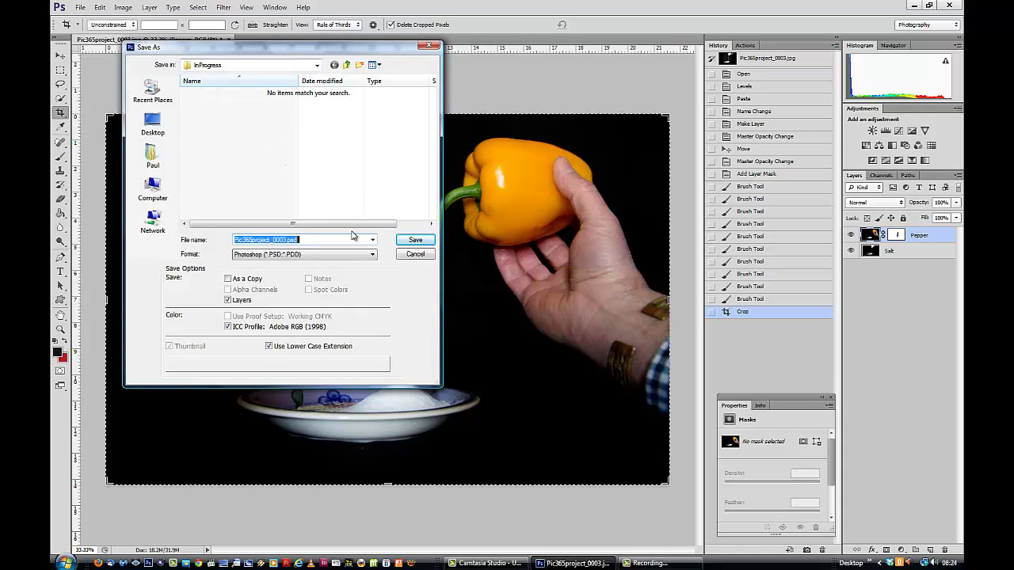
pyautogui.click(372, 256)
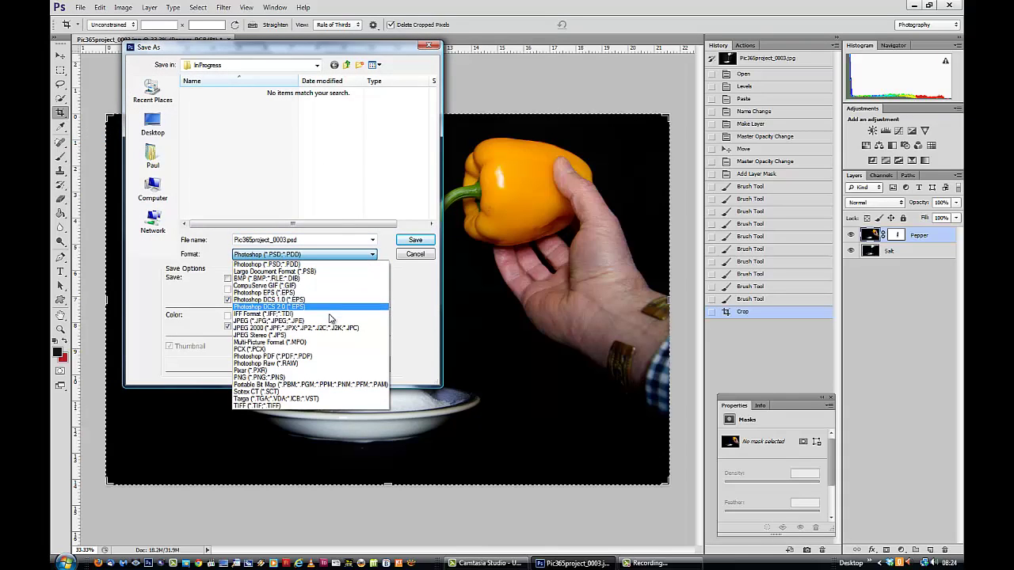
pyautogui.click(328, 321)
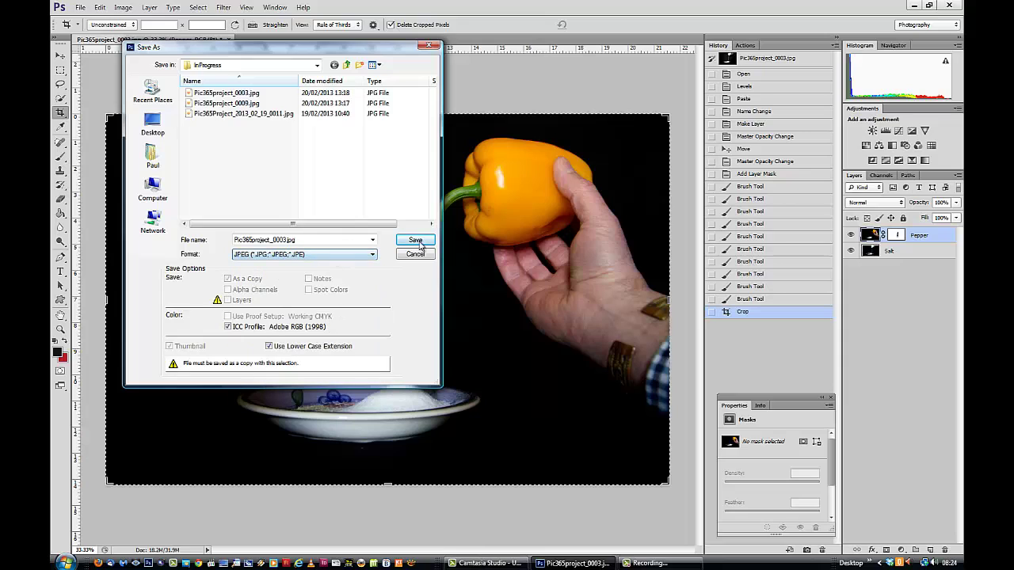
pyautogui.doubleClick(306, 238)
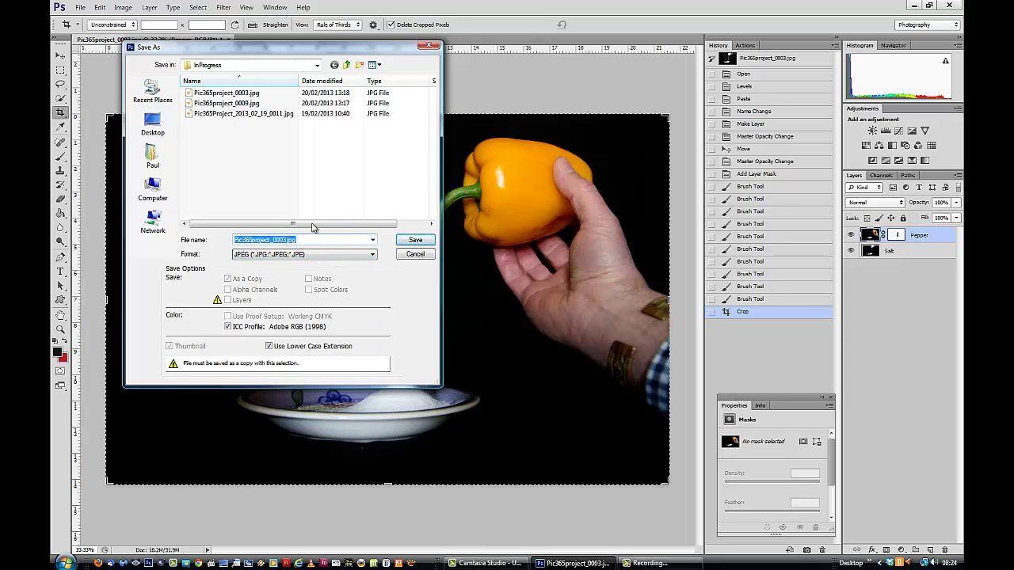
pyautogui.write('Finis')
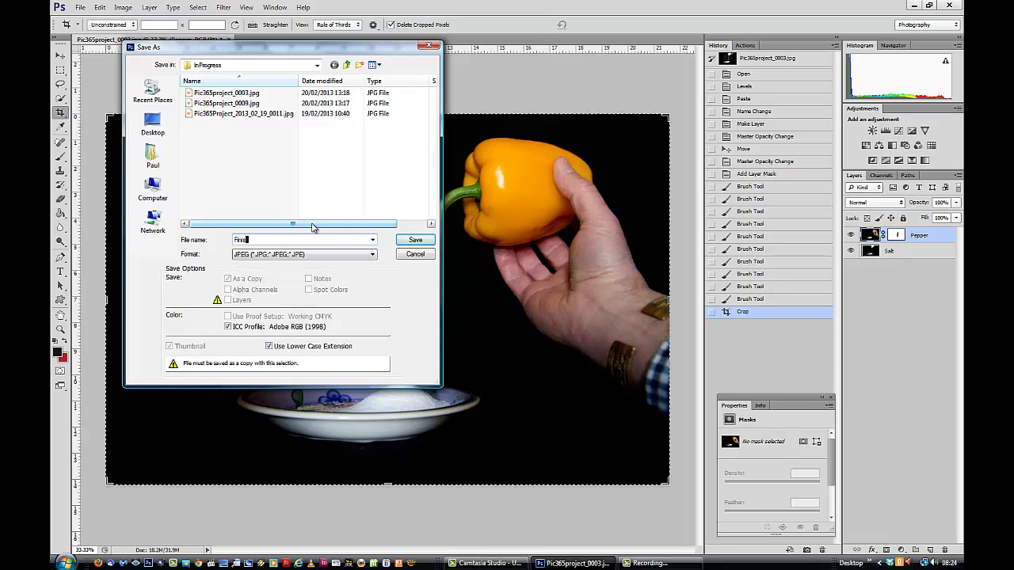
pyautogui.write('hed Shot')
pyautogui.click(414, 241)
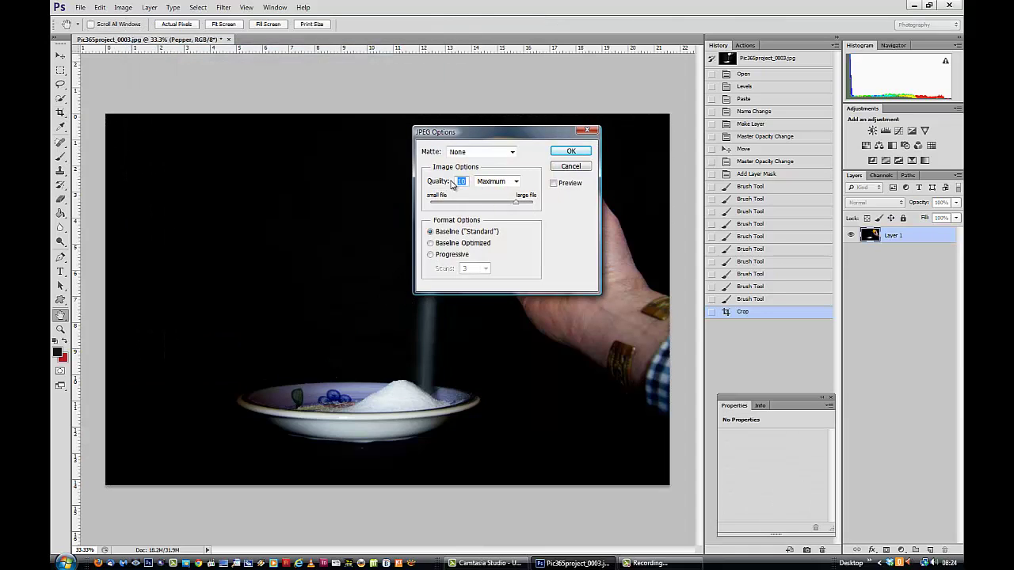
pyautogui.click(570, 152)
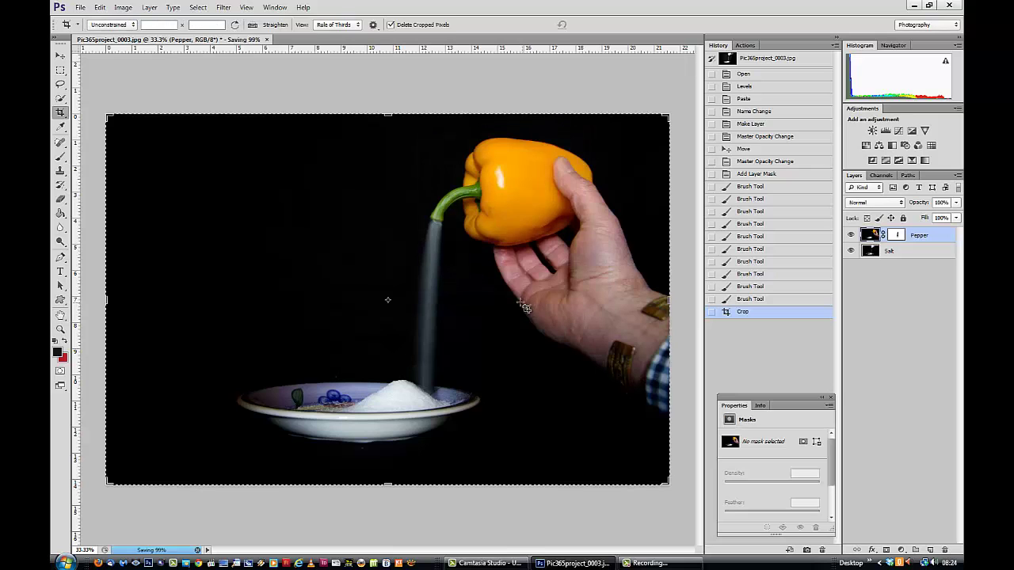